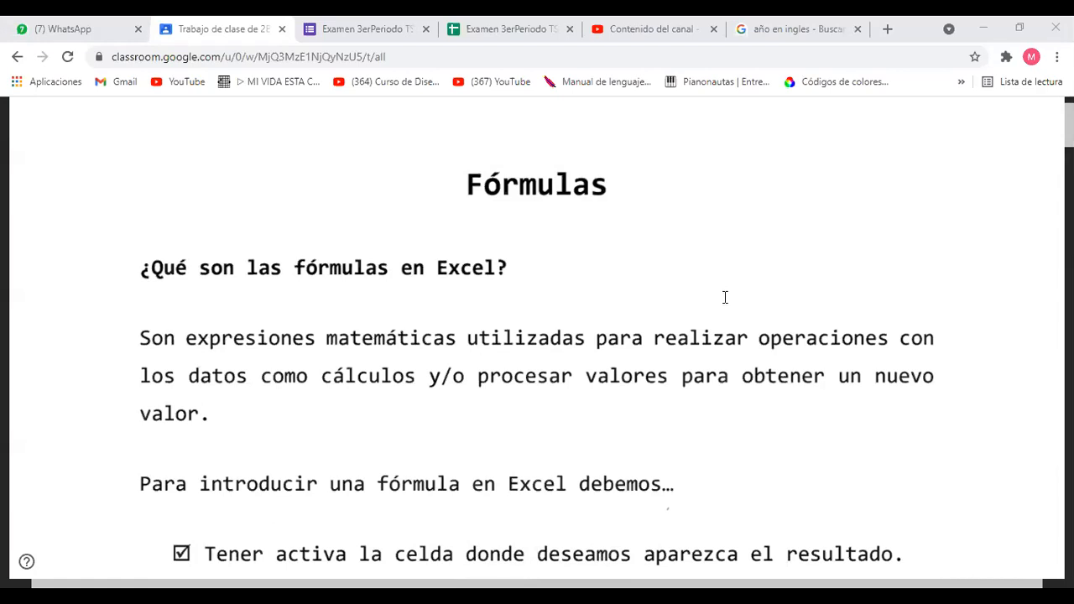
# Review the requirements for entering a formula in Excel in the class PDF "Semana 17. Fórmulas.pdf".
pyautogui.scroll(-2, 727, 312)
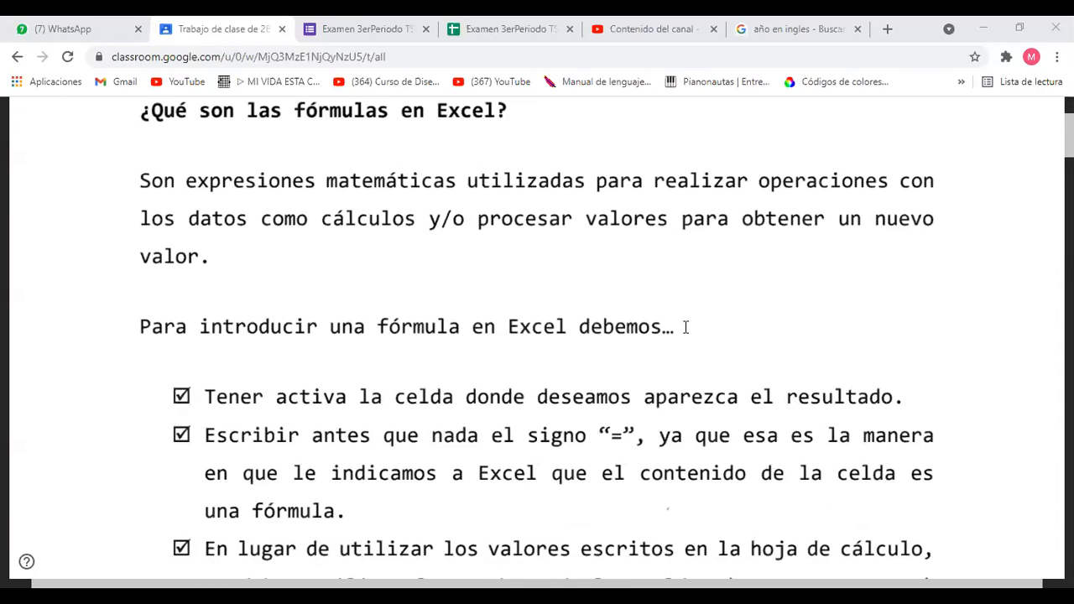
pyautogui.scroll(-2, 684, 323)
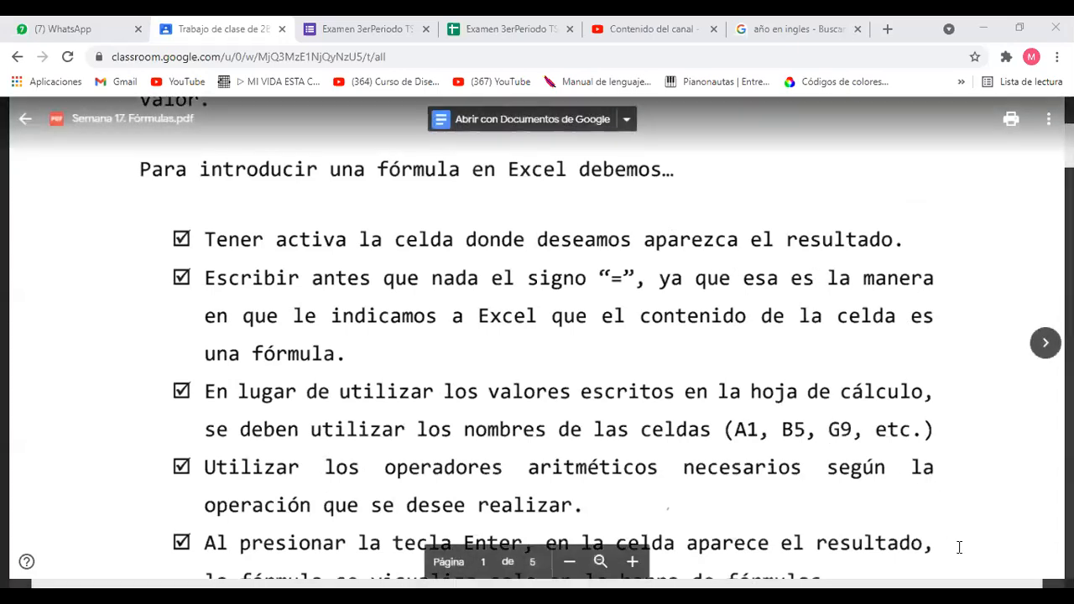
pyautogui.scroll(-1, 639, 280)
pyautogui.scroll(1, 642, 280)
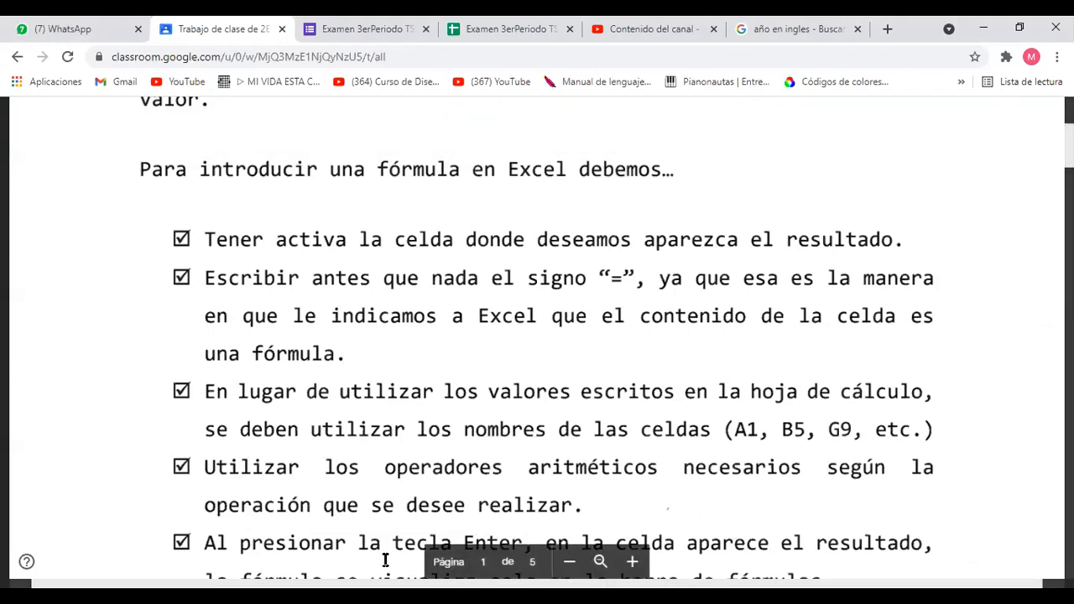
# Switch to the blank Excel workbook and enlarge the worksheet zoom to 220%.
pyautogui.click(385, 597)
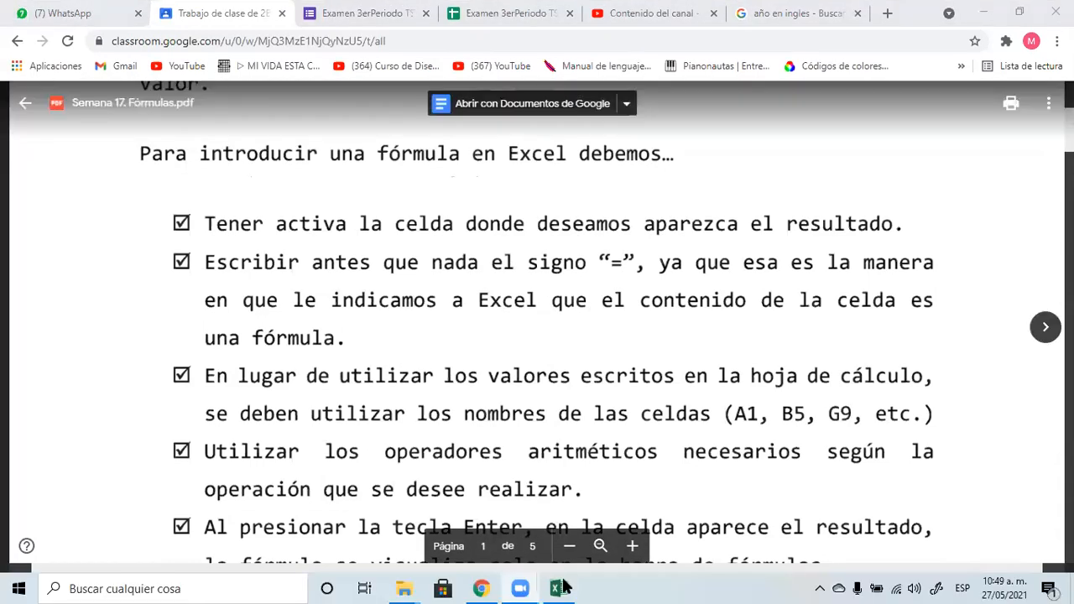
pyautogui.click(1028, 562)
pyautogui.click(1029, 563)
pyautogui.click(1029, 562)
pyautogui.click(1029, 563)
pyautogui.click(1029, 563)
pyautogui.click(1029, 563)
pyautogui.click(1029, 563)
pyautogui.click(1028, 563)
pyautogui.click(1028, 563)
pyautogui.click(1029, 563)
pyautogui.click(1028, 563)
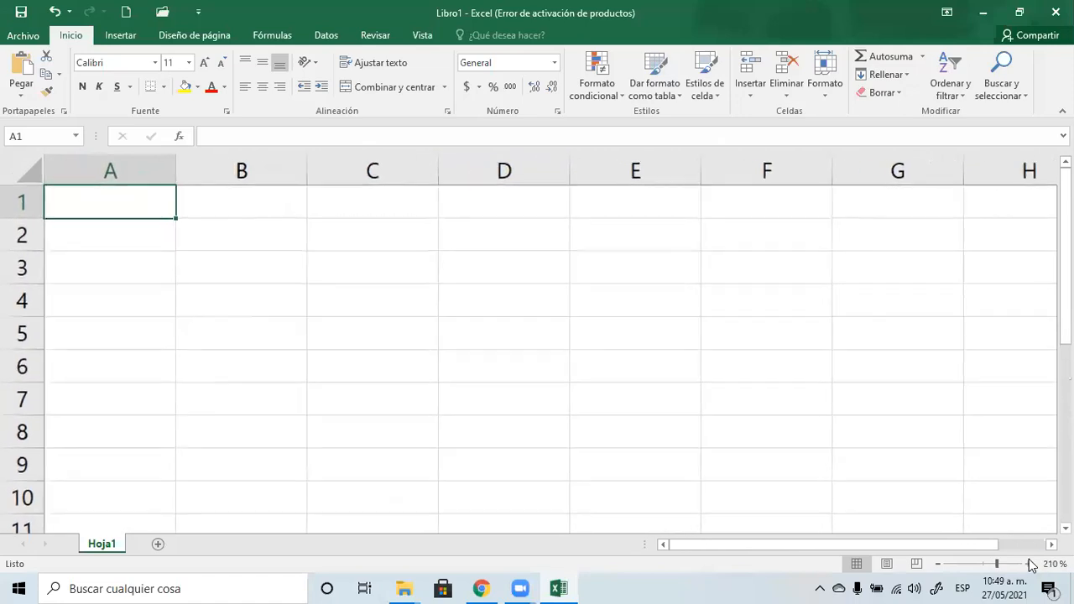
pyautogui.click(1028, 563)
# Enter the value 2 in cell A1 and the value 3 in cell A2.
pyautogui.click(366, 255)
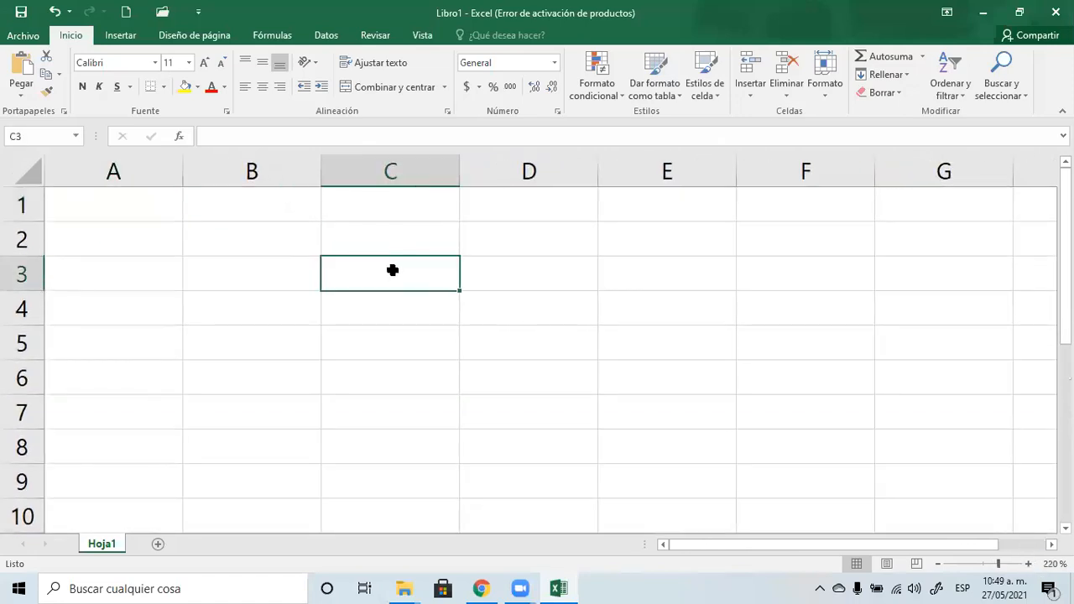
pyautogui.click(145, 213)
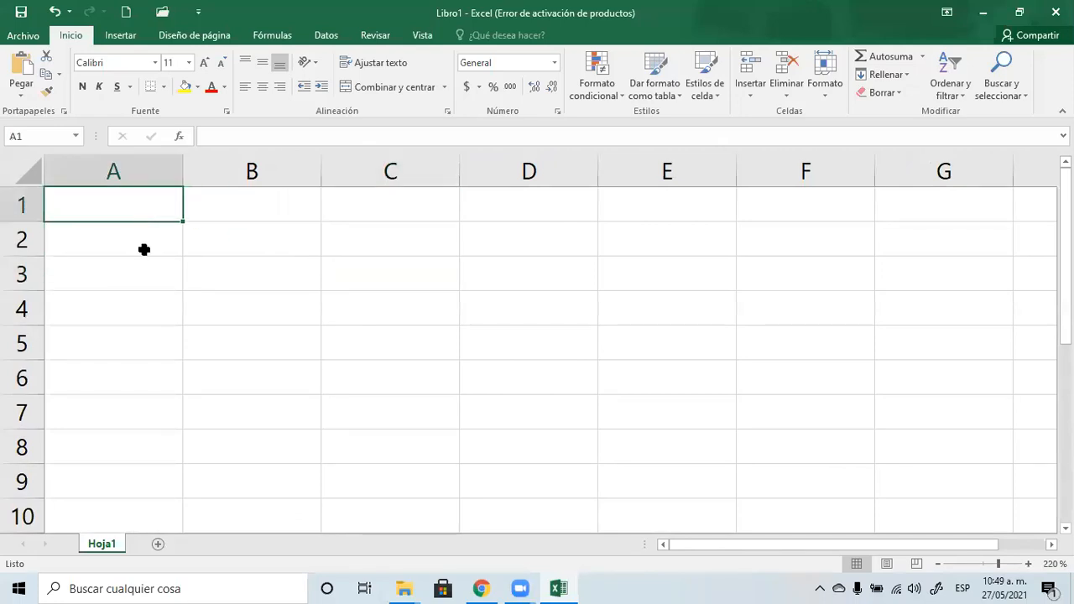
pyautogui.write('2')
pyautogui.press('Return')
pyautogui.write('3')
pyautogui.click(284, 321)
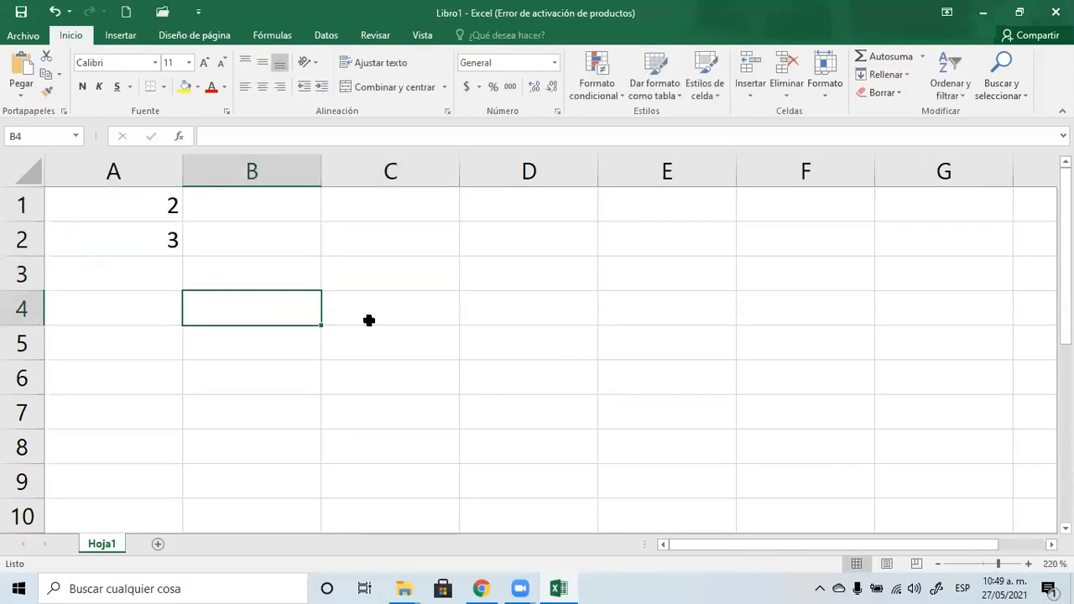
# Enter the formula =A1+A2 in cell C3, picking both references directly from the sheet.
pyautogui.click(400, 276)
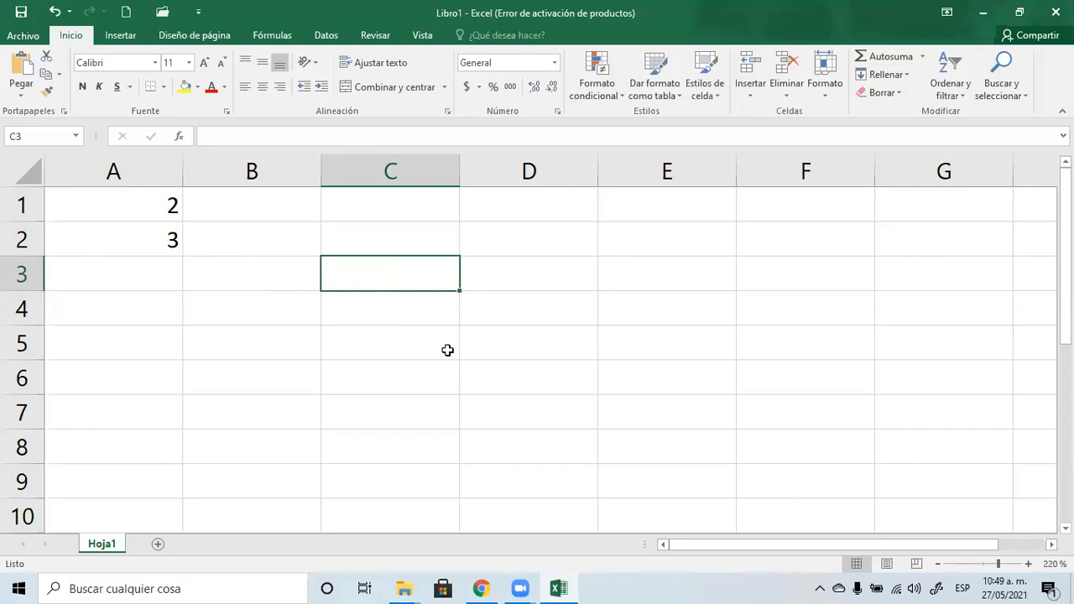
pyautogui.write('=')
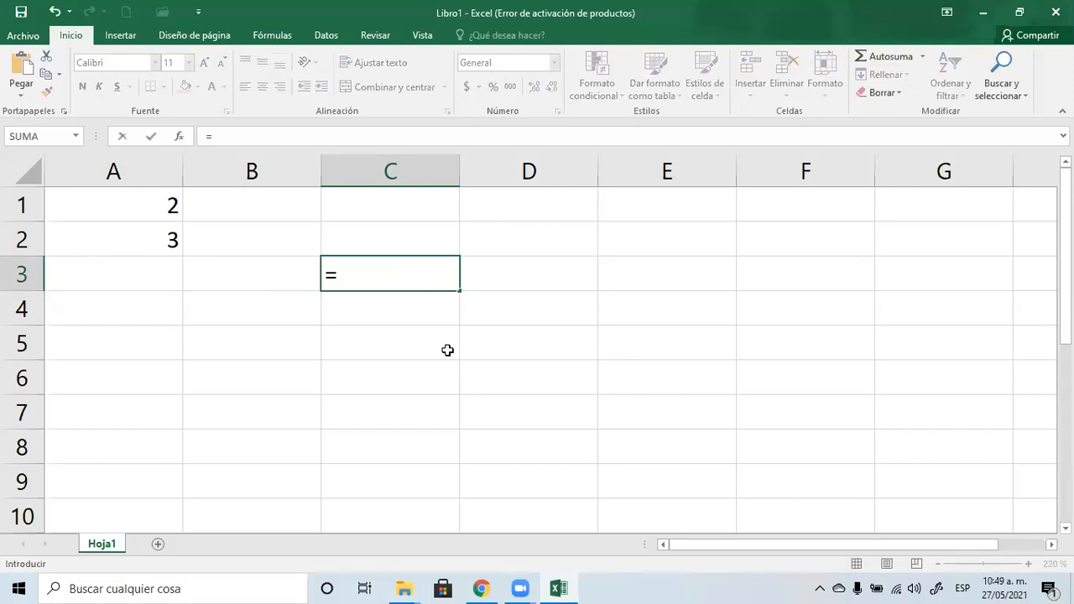
pyautogui.click(151, 214)
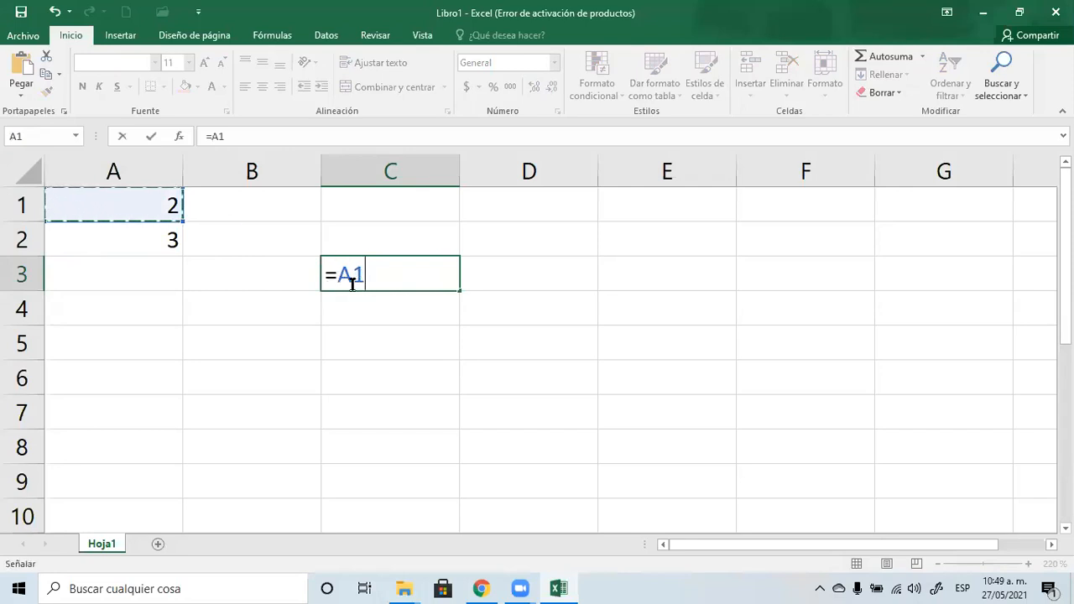
pyautogui.write('+')
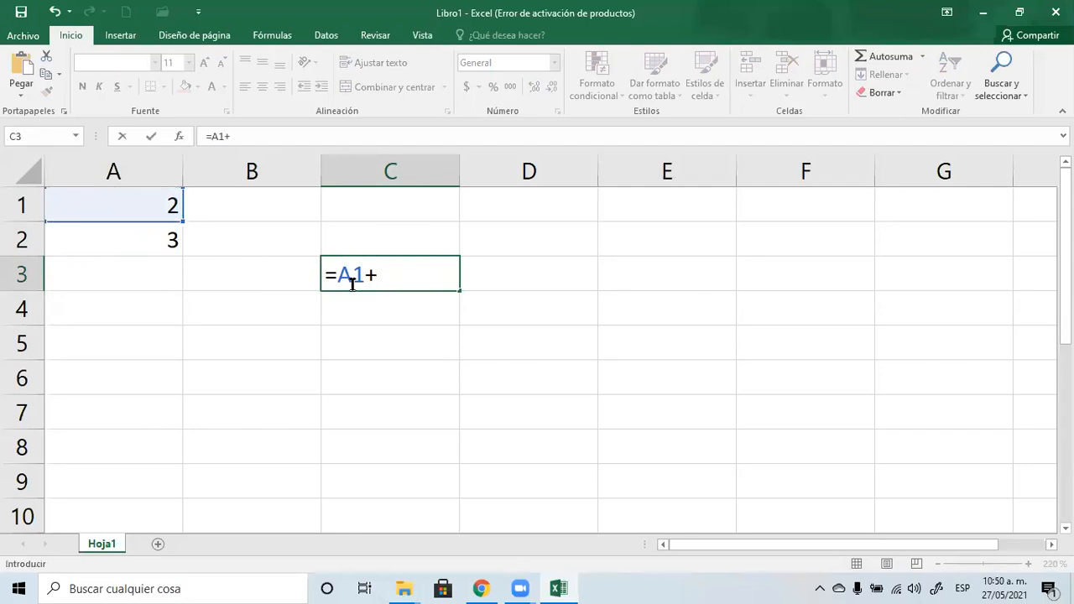
pyautogui.click(171, 242)
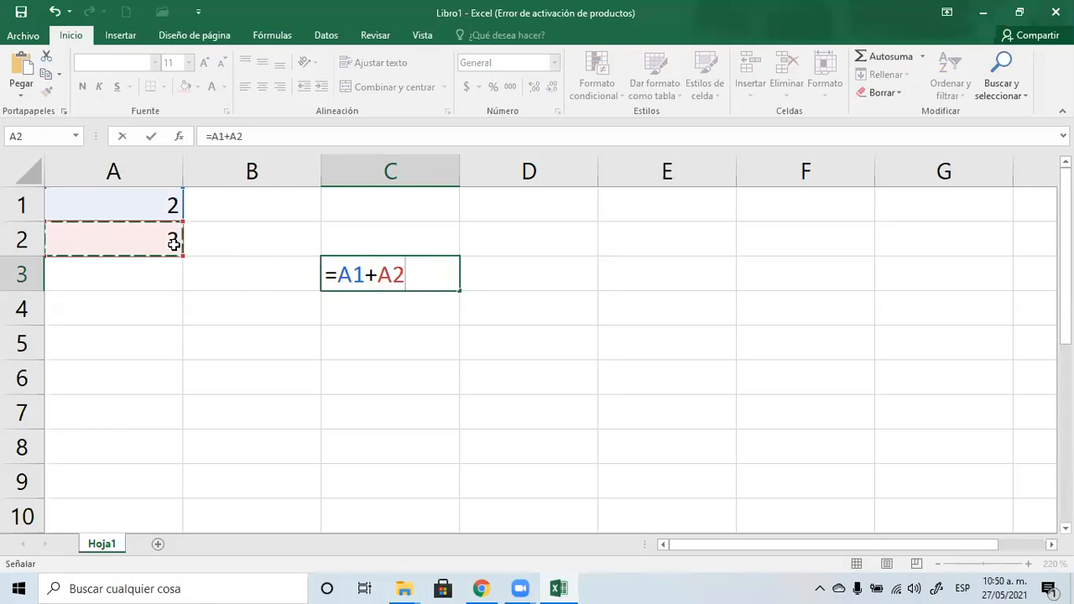
pyautogui.press('Return')
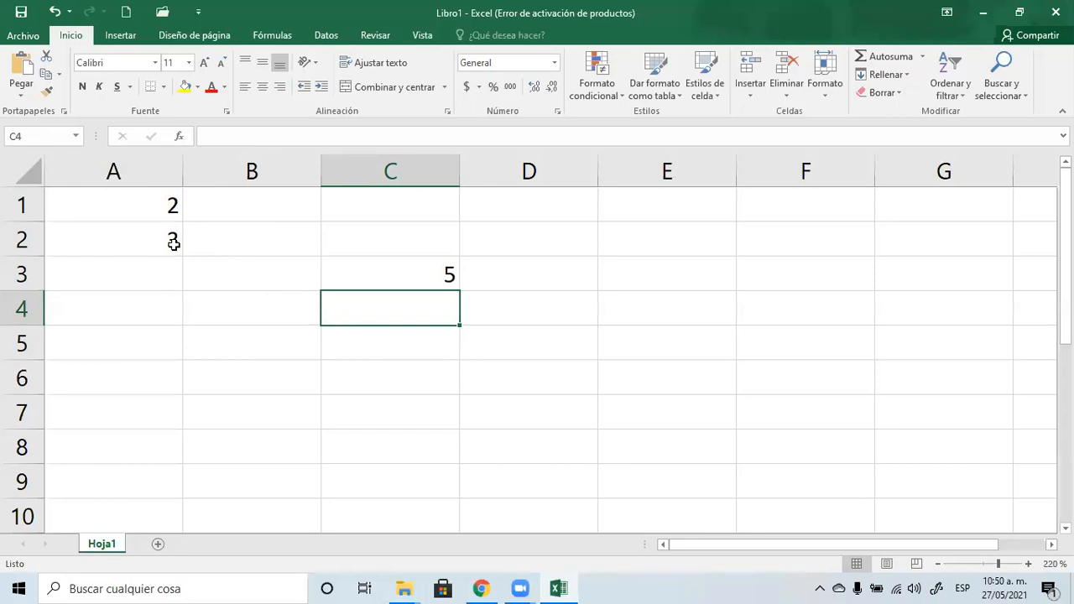
# Enter the formula =a1+a2 in cell C4, writing out the cell names.
pyautogui.write('=')
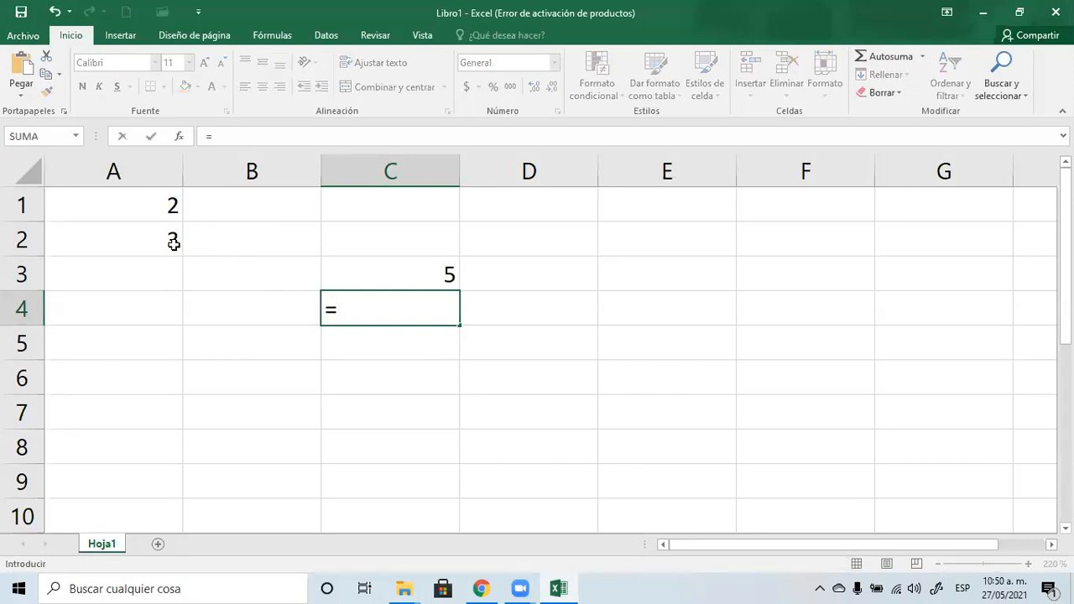
pyautogui.write('a')
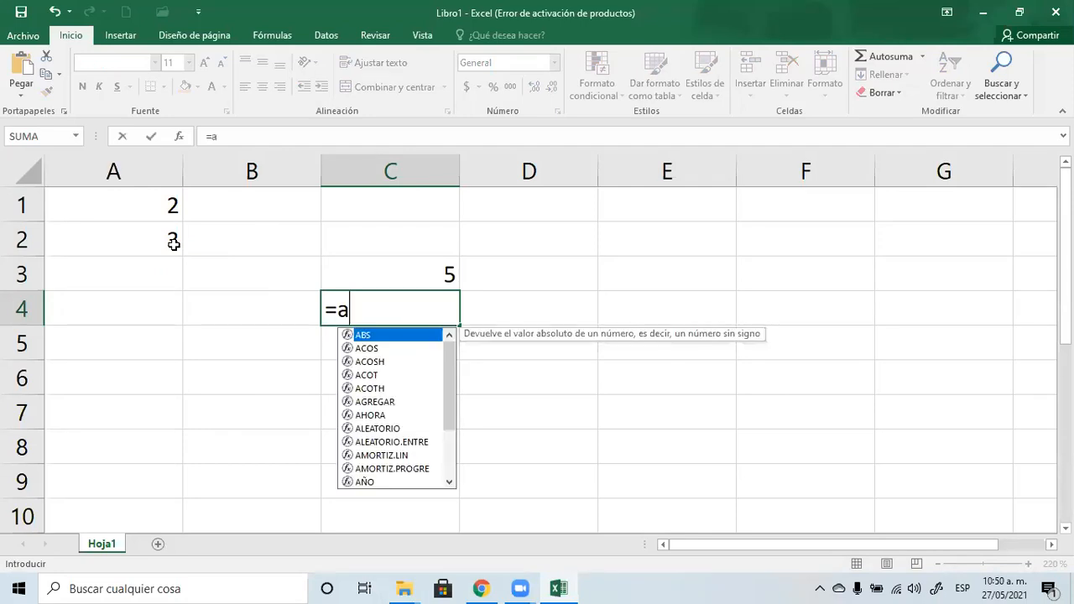
pyautogui.write('1')
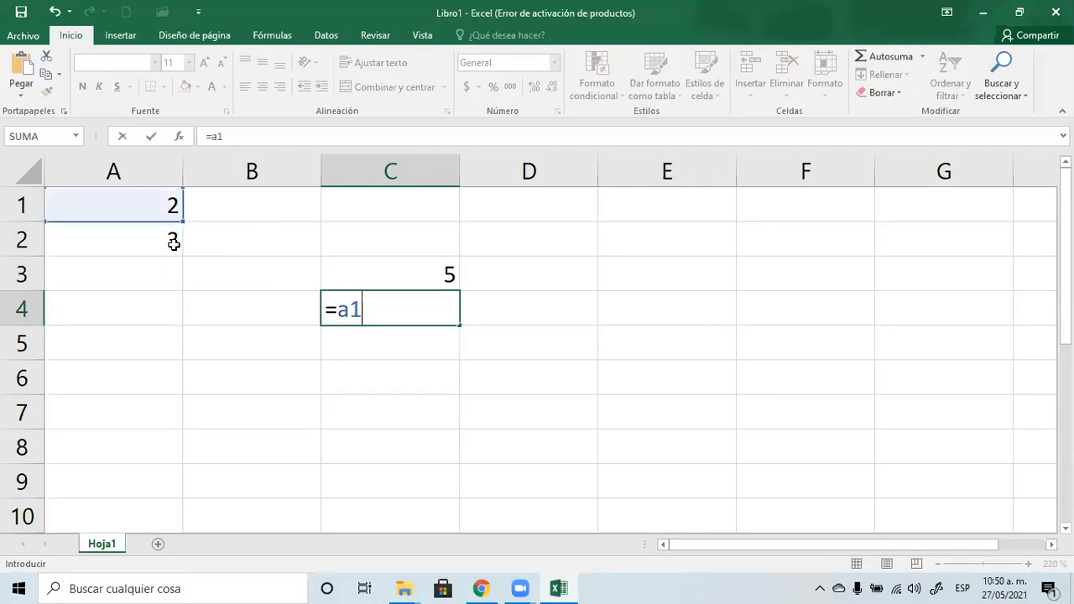
pyautogui.write('+a')
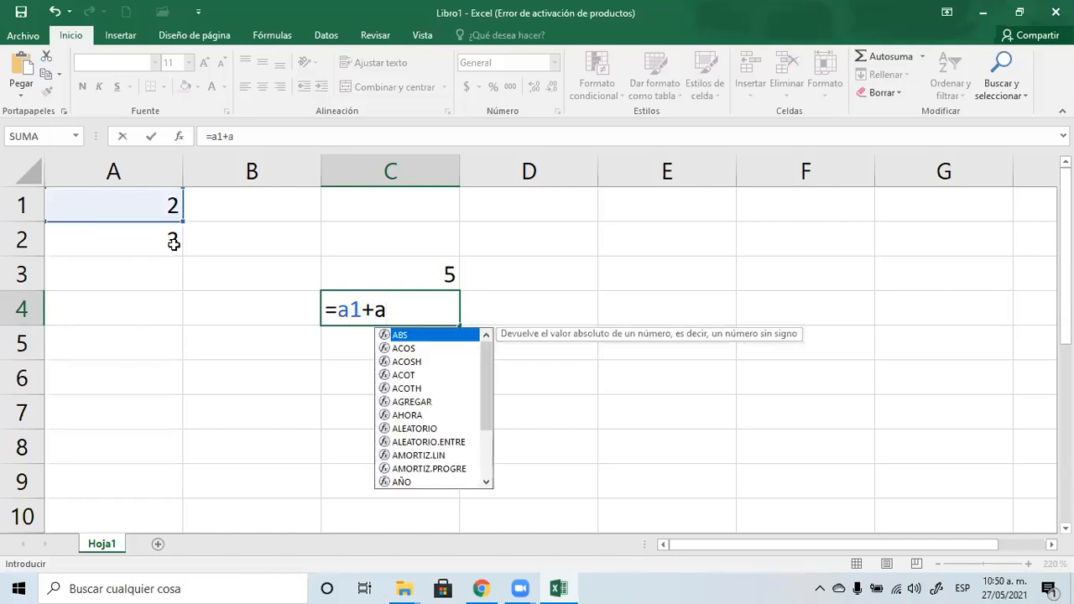
pyautogui.write('2')
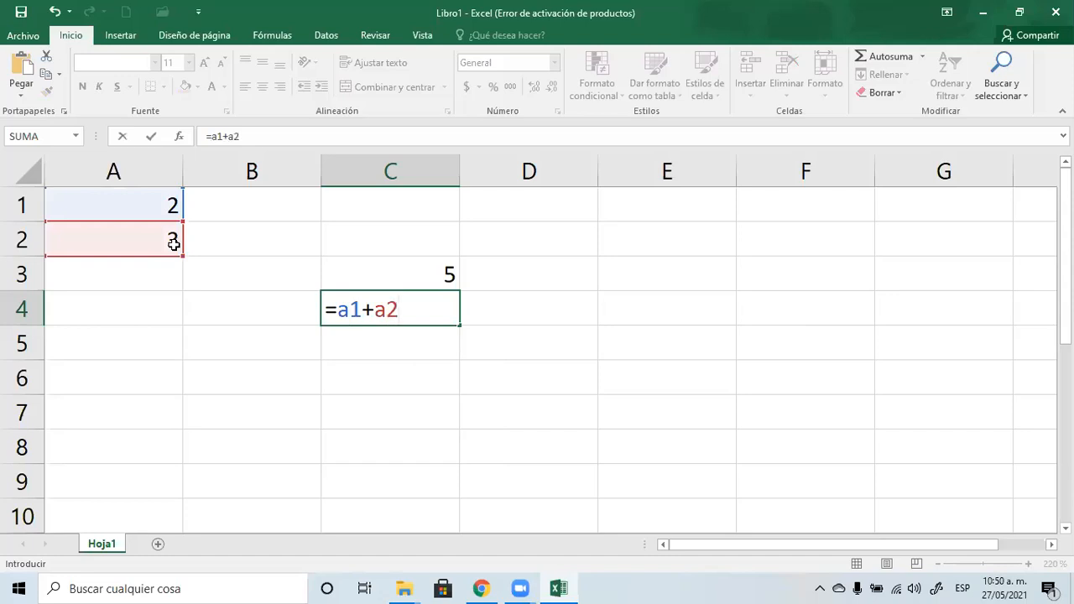
pyautogui.press('Return')
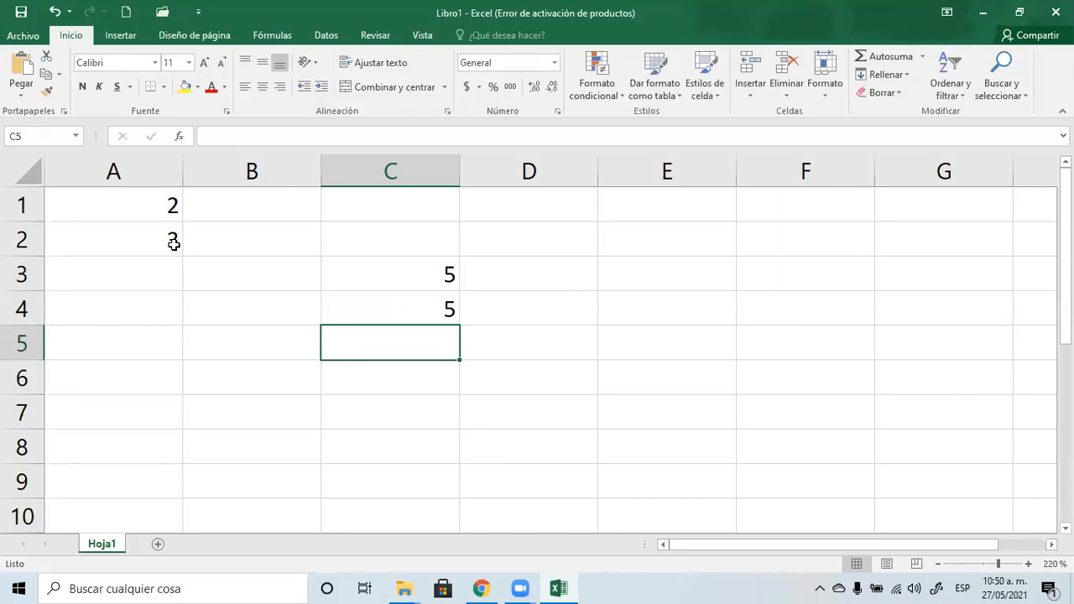
# Enter a1+a2 without the equals sign in cell C5.
pyautogui.write('a1')
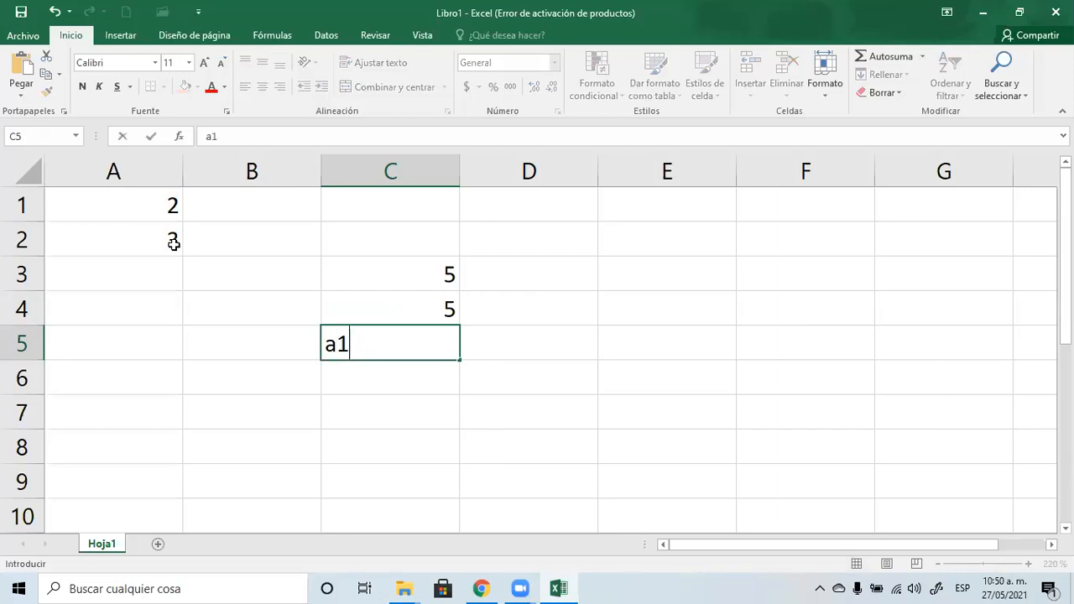
pyautogui.write('+a2')
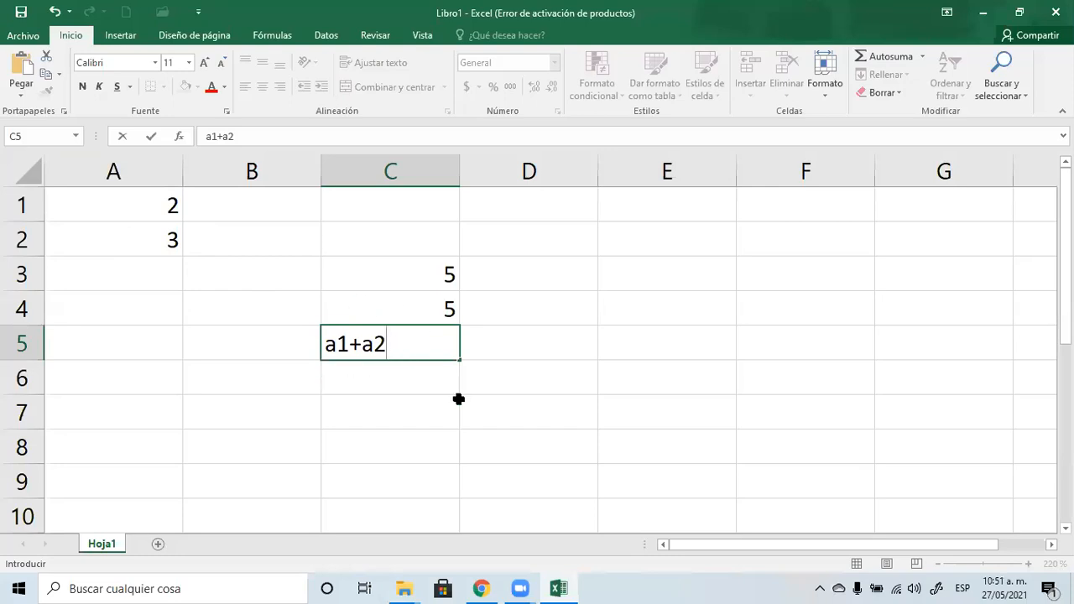
pyautogui.press('Return')
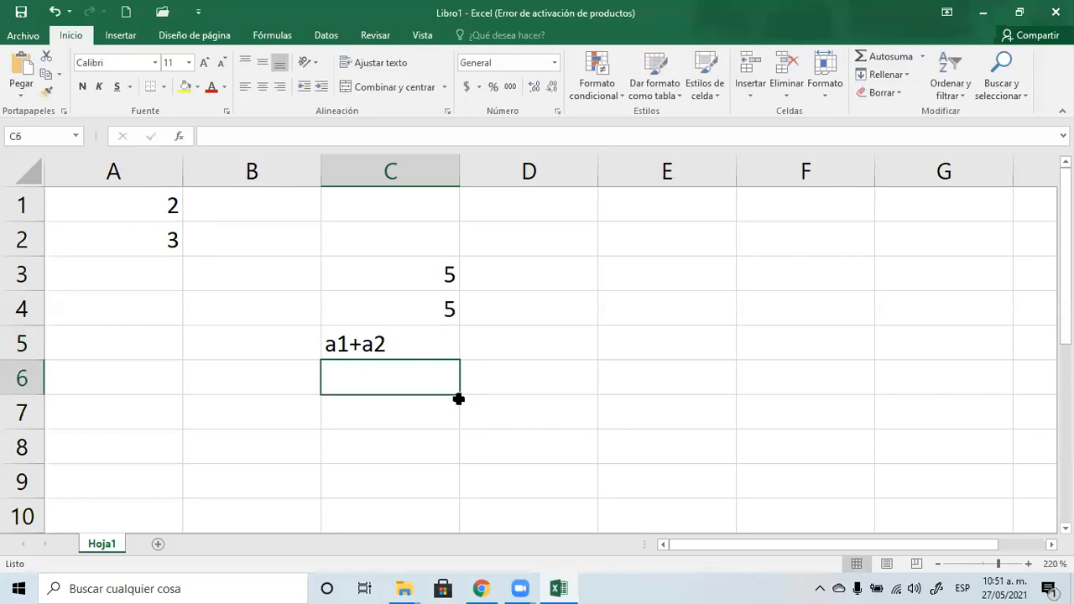
# Inspect the contents of cells C5, C4 and C3, opening the formula in C3 without changing it.
pyautogui.click(453, 349)
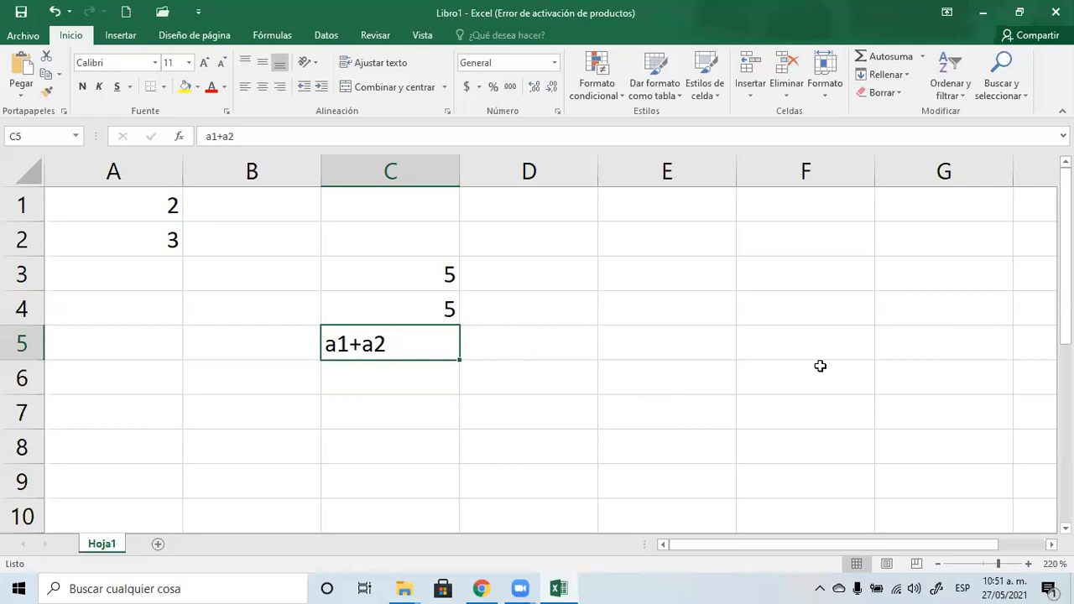
pyautogui.click(410, 312)
pyautogui.click(419, 274)
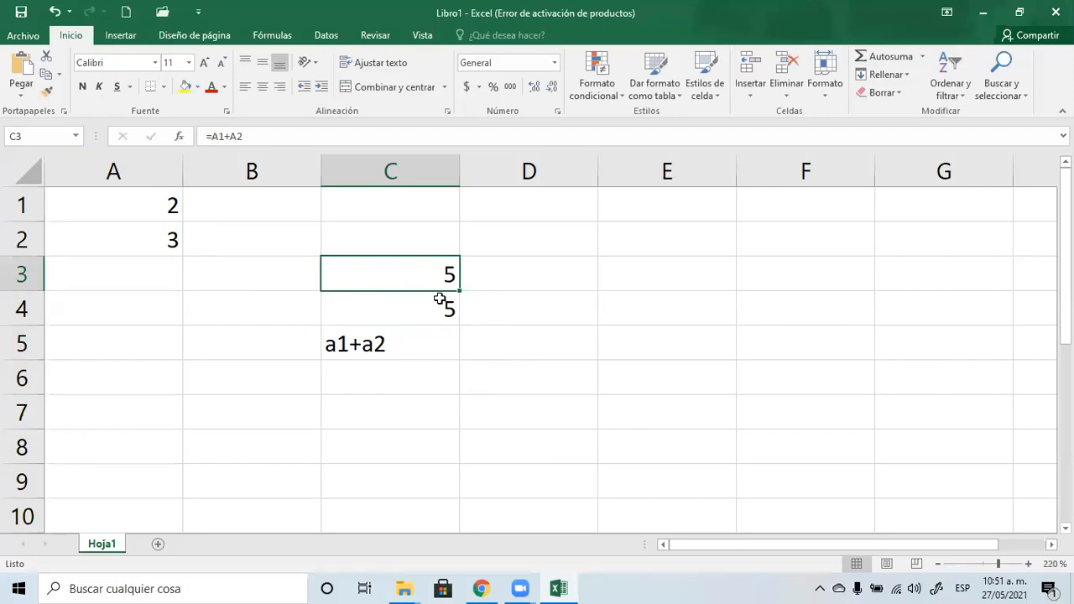
pyautogui.doubleClick(435, 278)
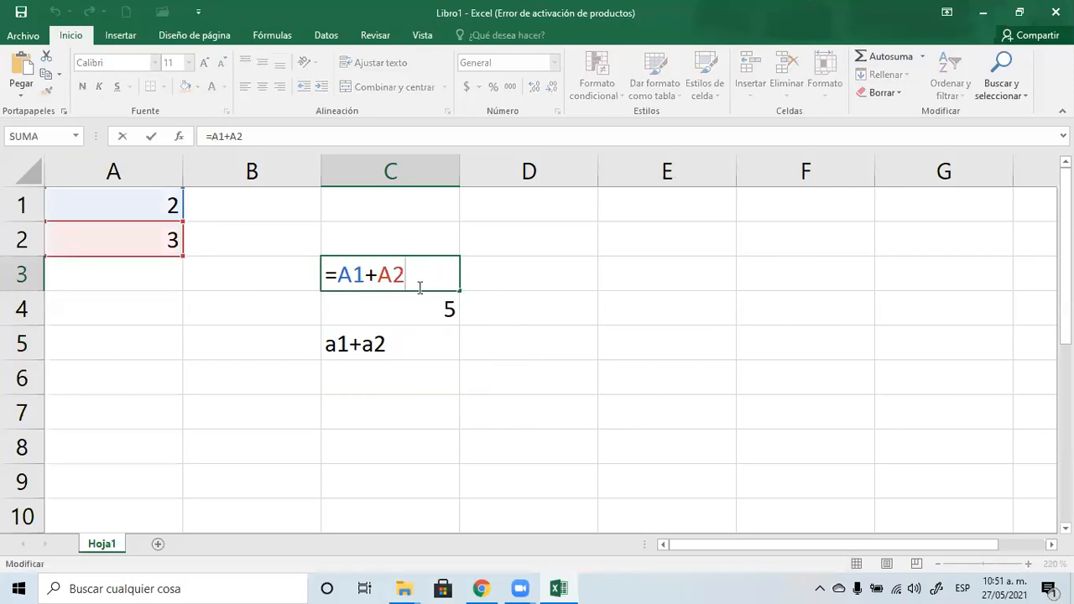
pyautogui.press('Return')
pyautogui.click(419, 260)
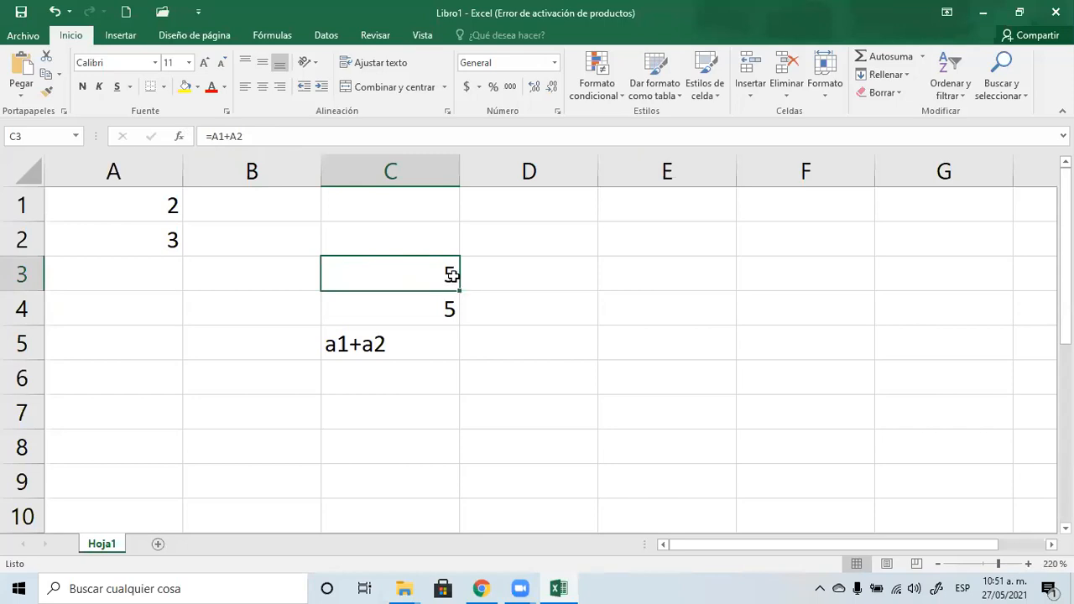
# Enter the plain value 5 in cell D2, compare its contents with cell C3, and clear D2 again.
pyautogui.click(518, 246)
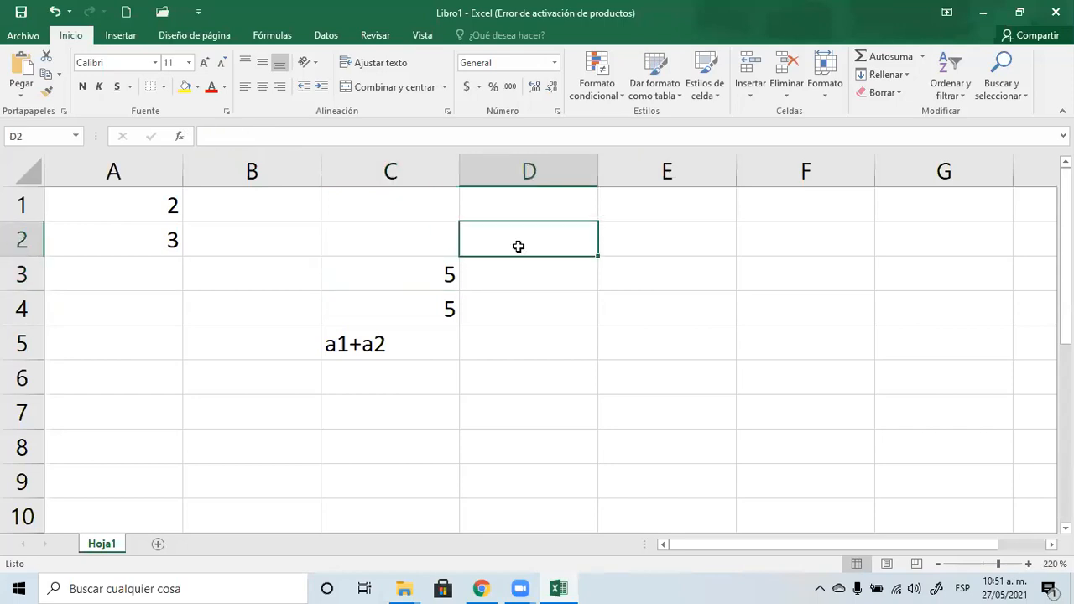
pyautogui.write('5')
pyautogui.click(557, 336)
pyautogui.click(527, 244)
pyautogui.click(208, 138)
pyautogui.doubleClick(205, 138)
pyautogui.click(220, 134)
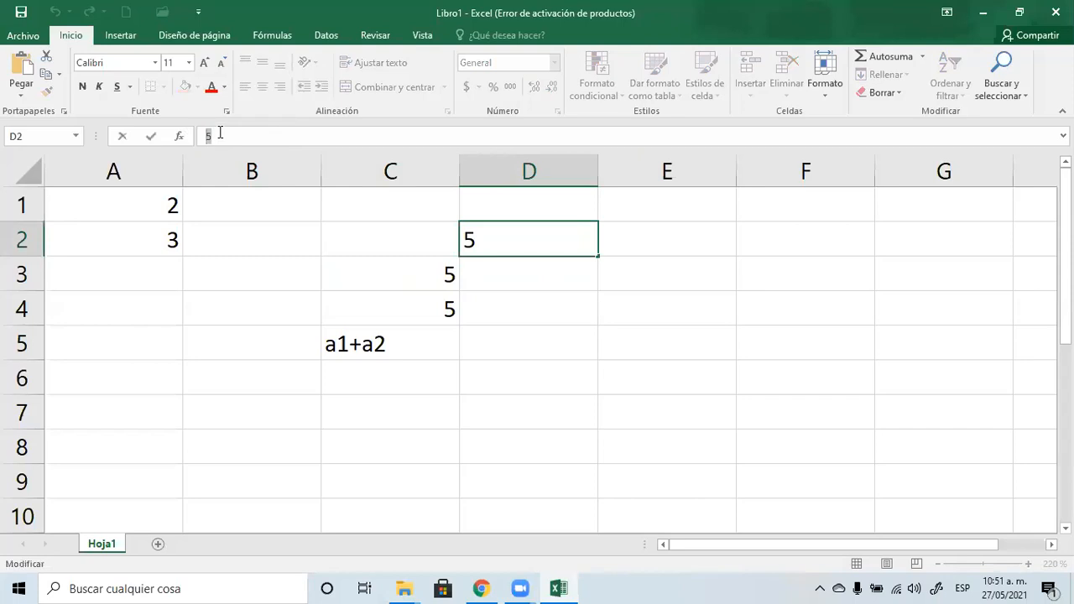
pyautogui.click(602, 276)
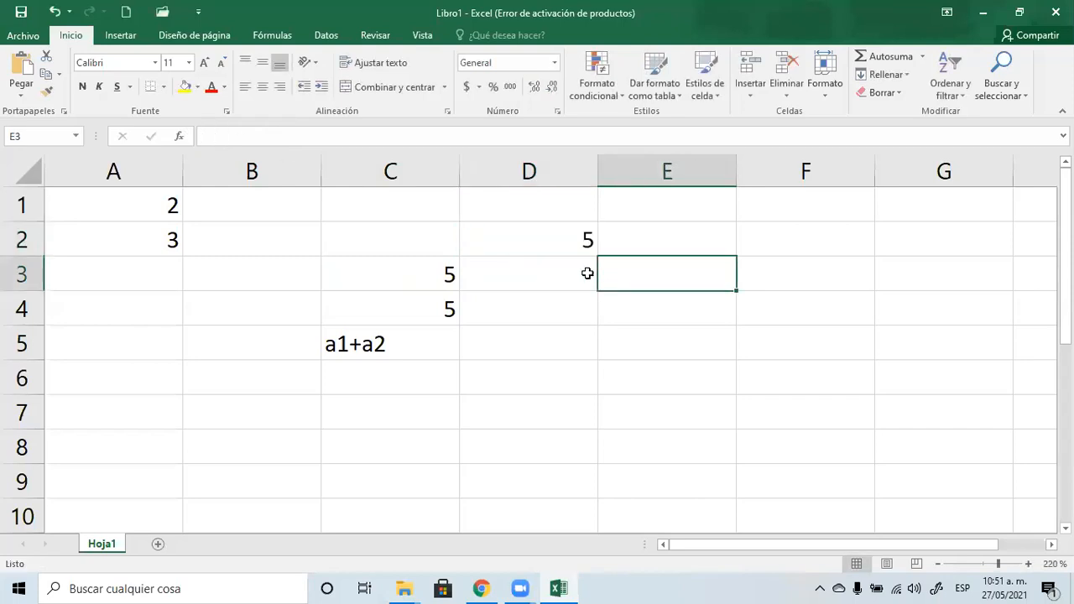
pyautogui.click(449, 274)
pyautogui.click(553, 243)
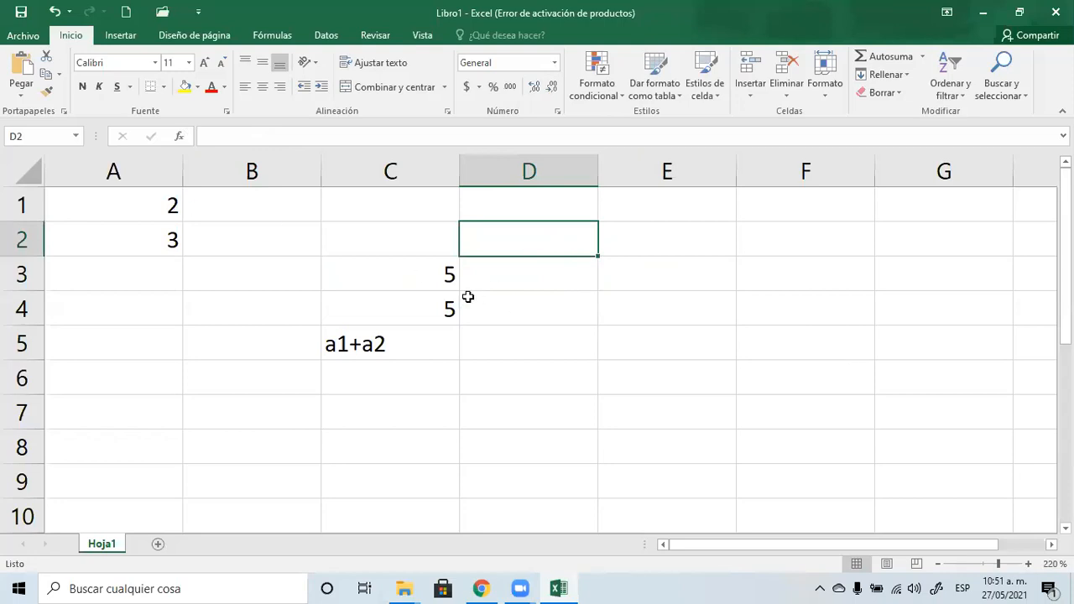
# Inspect the contents of cells C3, C4 and C5 to compare the formulas with the text lacking an equals sign.
pyautogui.click(432, 276)
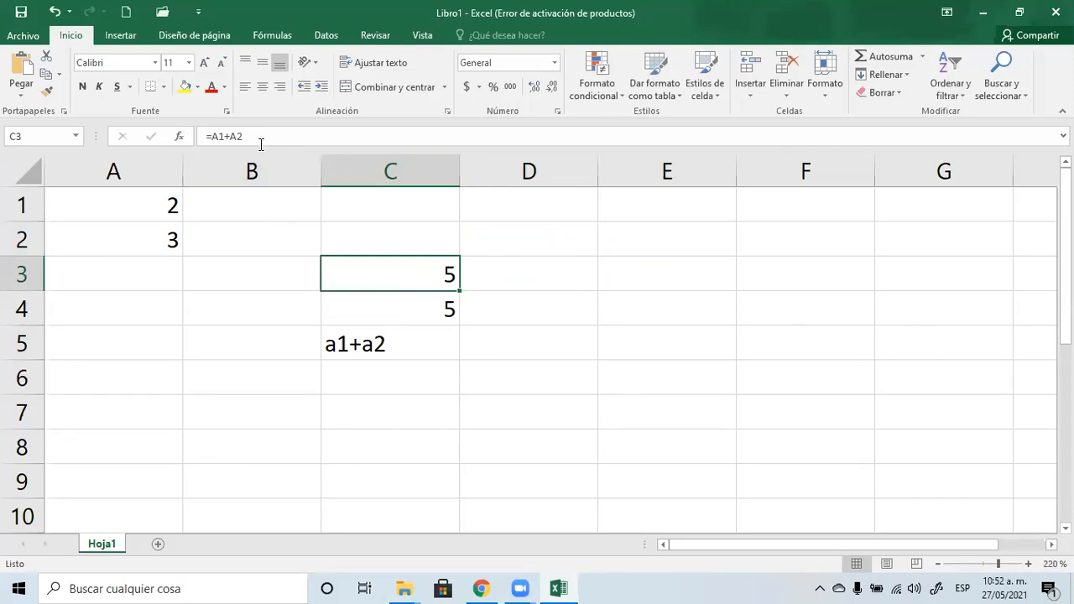
pyautogui.moveTo(256, 136); pyautogui.dragTo(132, 139)
pyautogui.press('Escape')
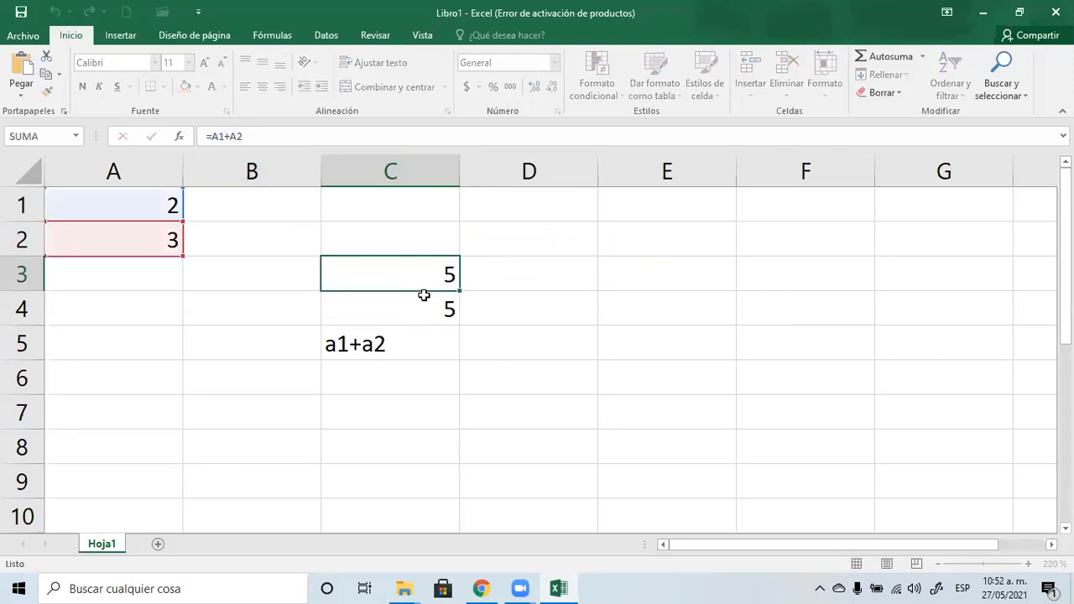
pyautogui.click(391, 359)
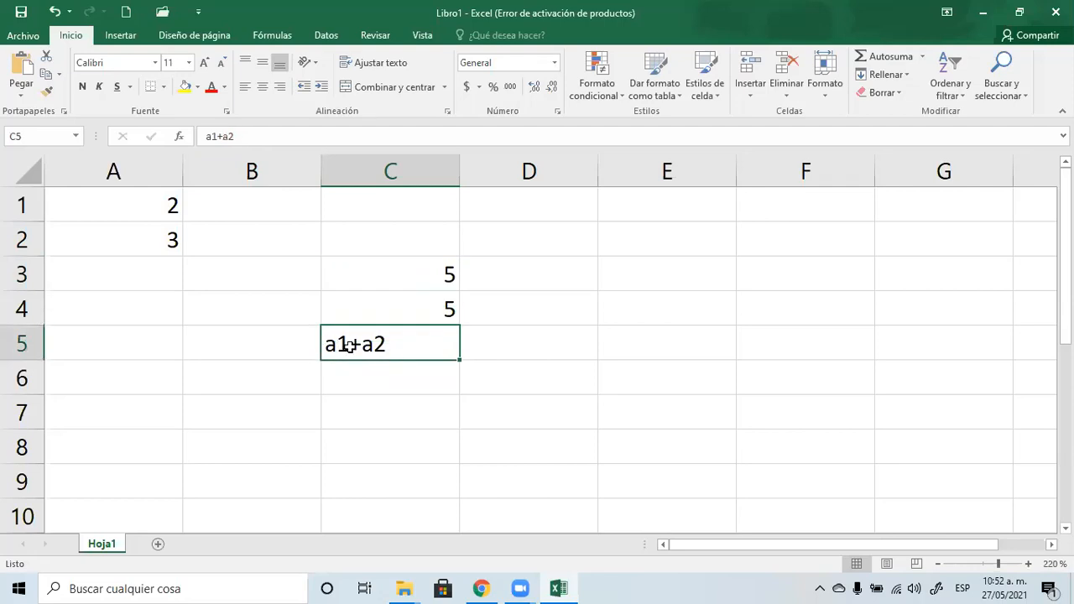
pyautogui.doubleClick(395, 312)
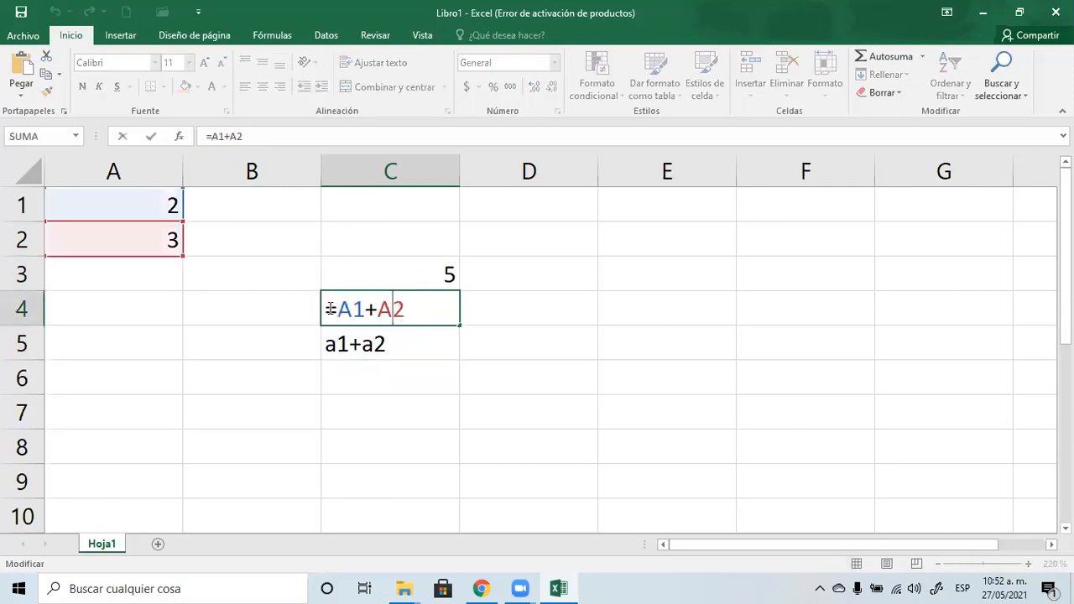
pyautogui.click(405, 351)
pyautogui.doubleClick(405, 351)
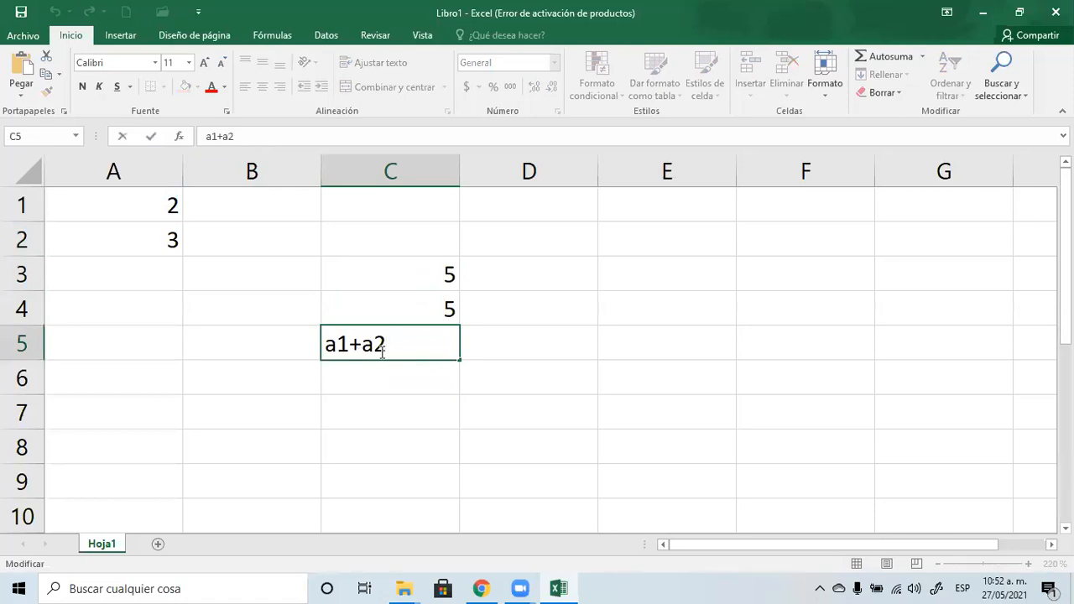
pyautogui.click(452, 408)
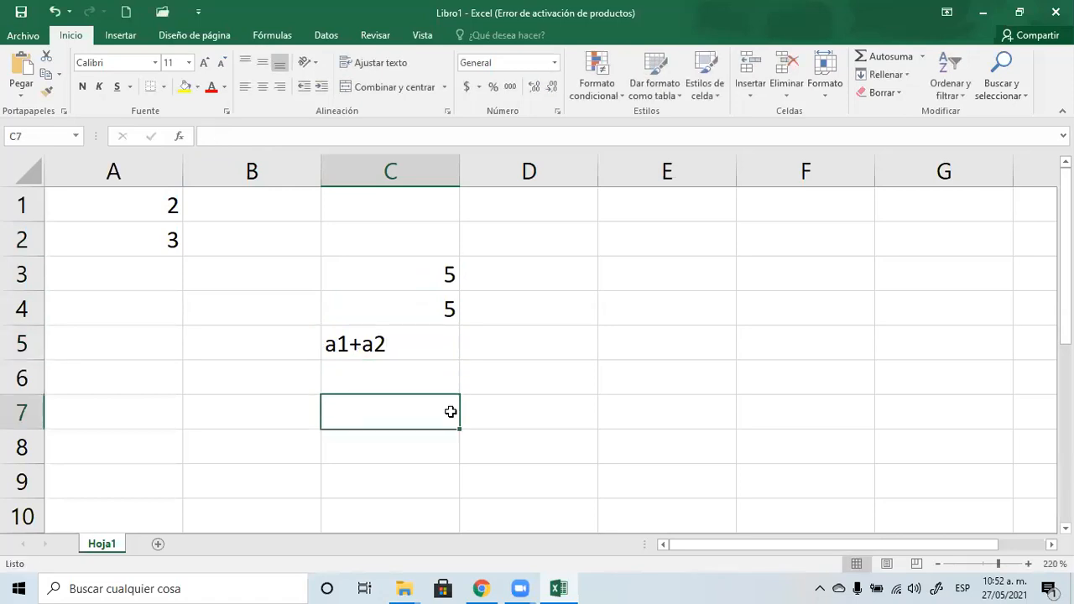
# Add an equals sign before a1+a2 in cell C5 so that it becomes a formula.
pyautogui.doubleClick(377, 337)
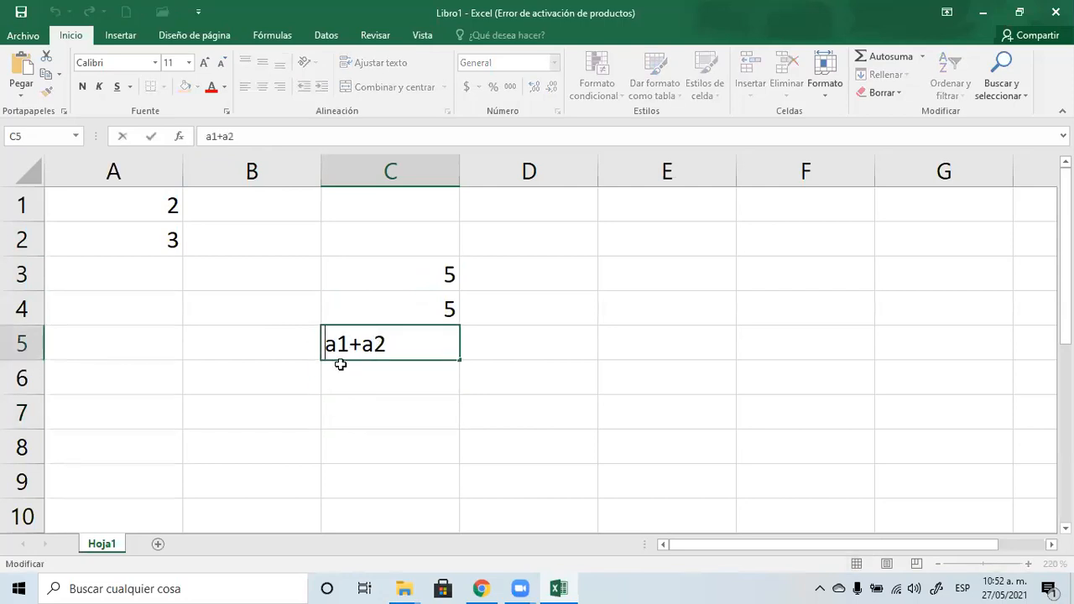
pyautogui.write('=')
pyautogui.press('Return')
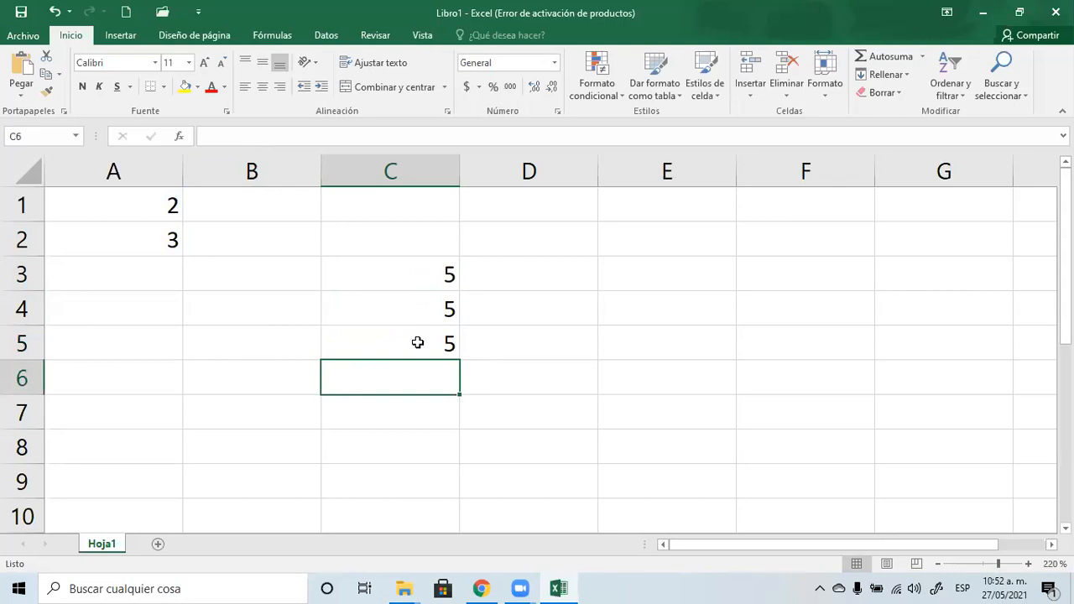
# Clear the contents of the range C2:C6.
pyautogui.moveTo(426, 236); pyautogui.dragTo(428, 384)
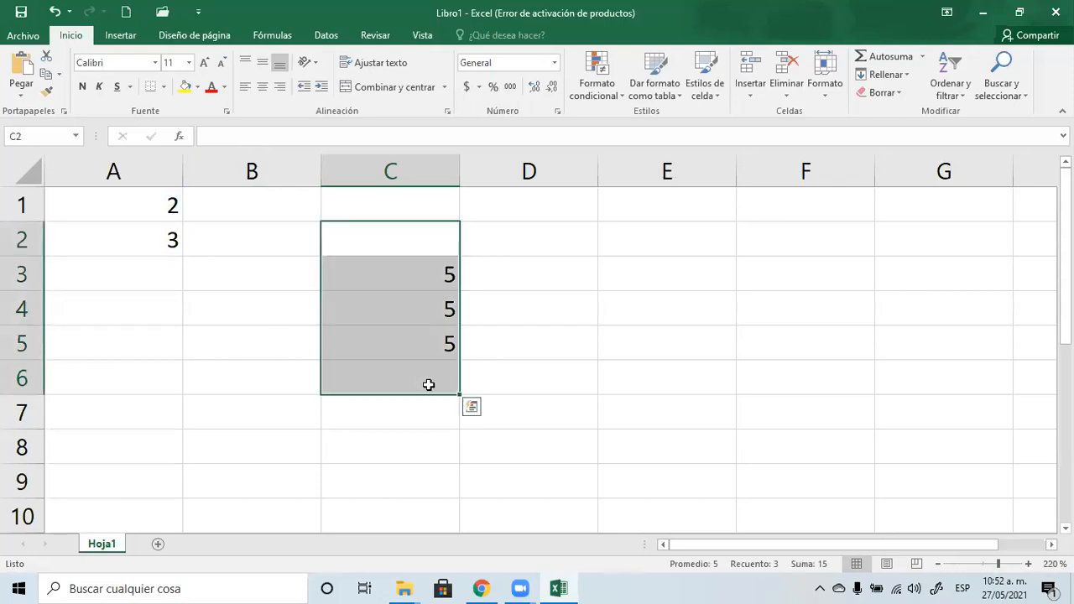
pyautogui.press('Delete')
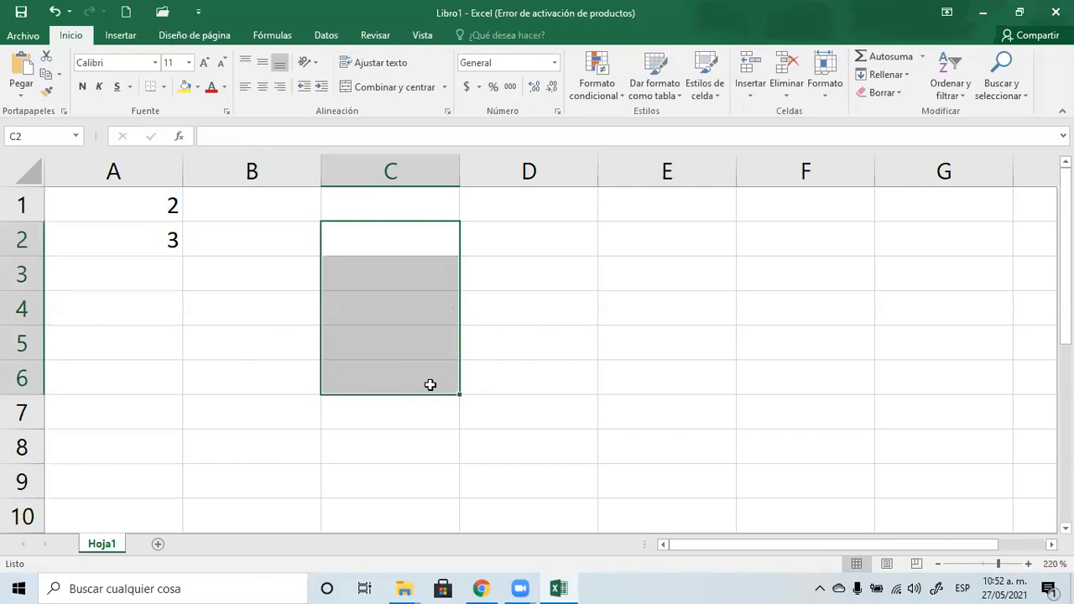
pyautogui.click(242, 308)
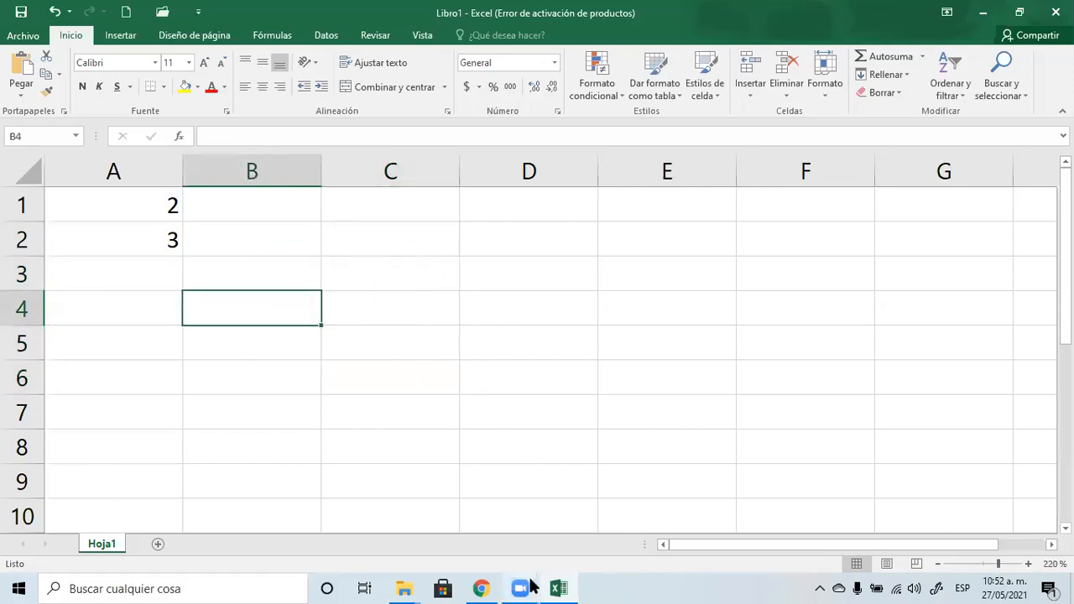
# Switch to Chrome to read the class document's rules for entering formulas, and return to Excel.
pyautogui.click(485, 587)
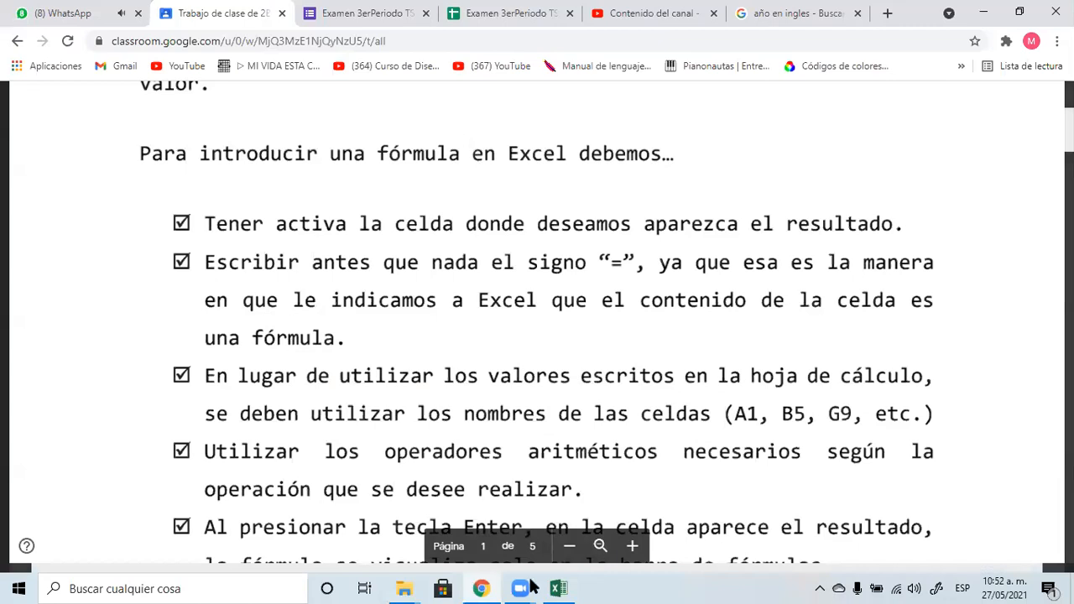
pyautogui.scroll(-2, 497, 353)
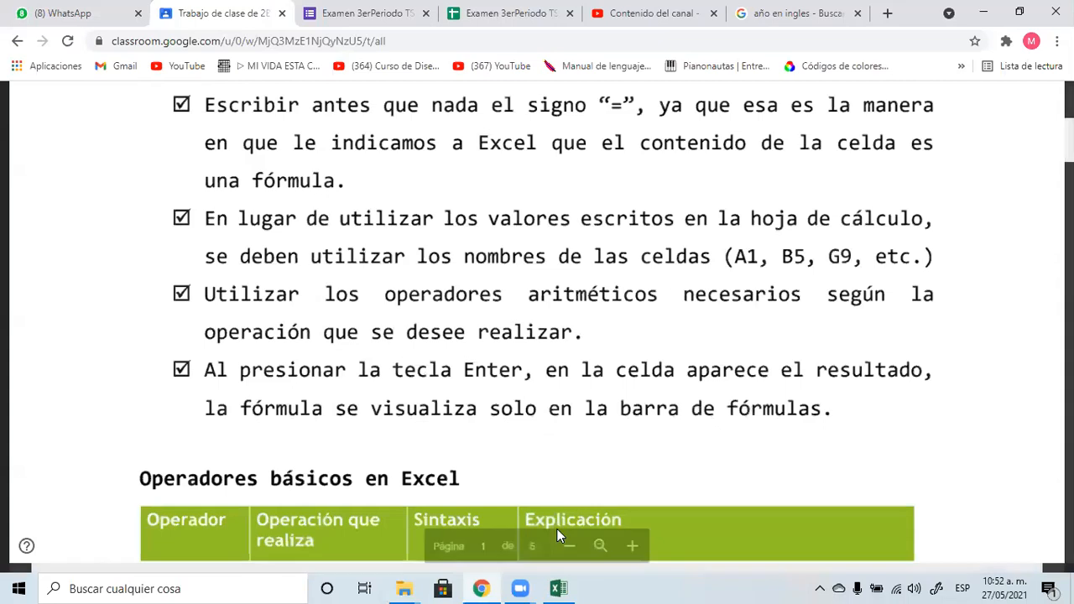
pyautogui.click(558, 588)
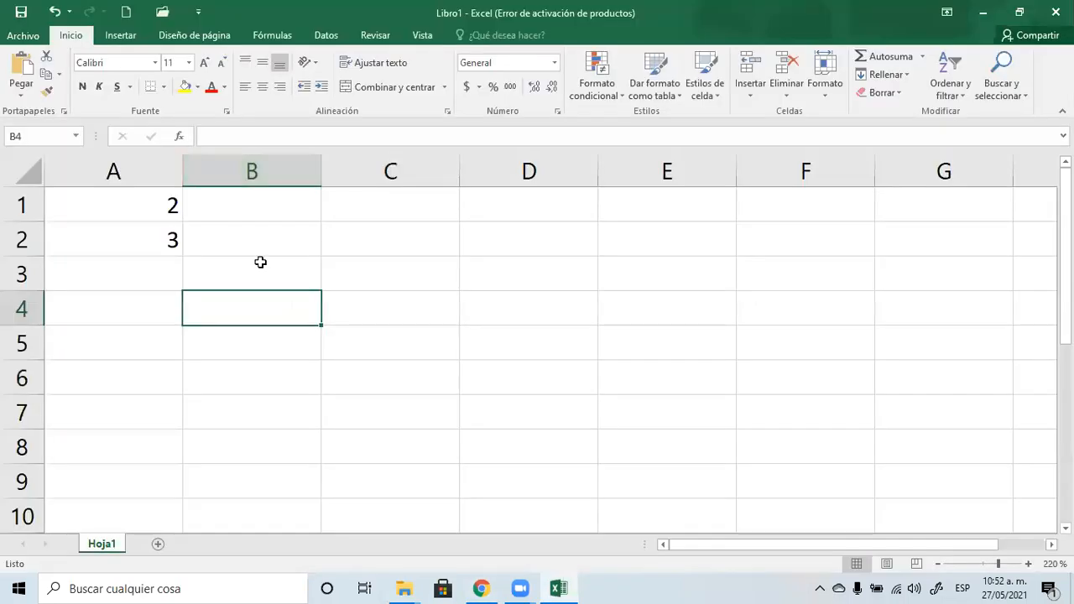
# Enter the formula =2+3 in cell C2, using the literal numbers instead of cell names.
pyautogui.click(402, 237)
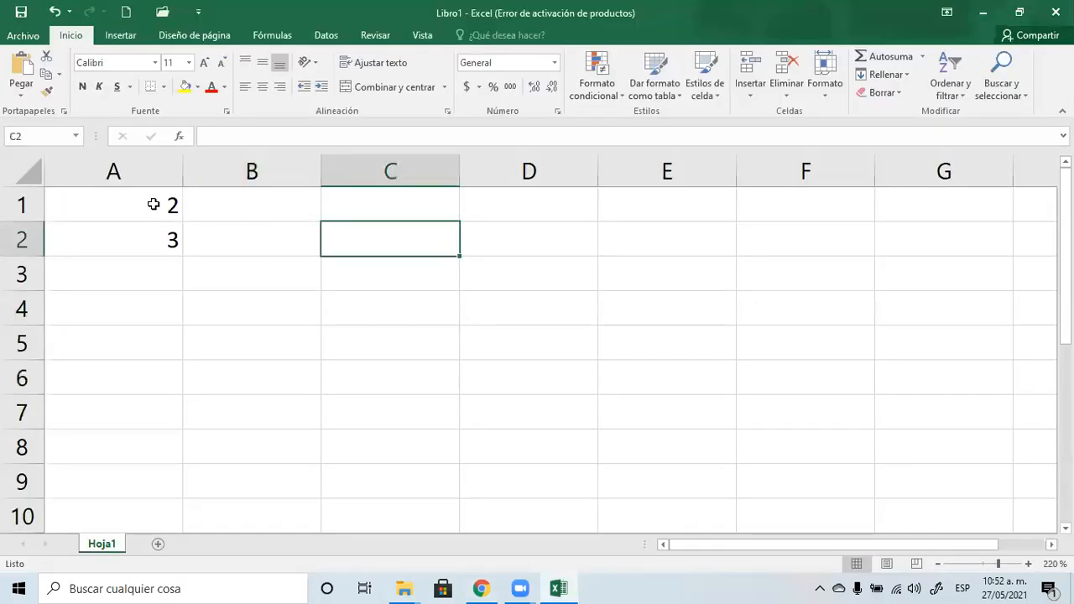
pyautogui.click(151, 237)
pyautogui.click(442, 244)
pyautogui.write('=2+3')
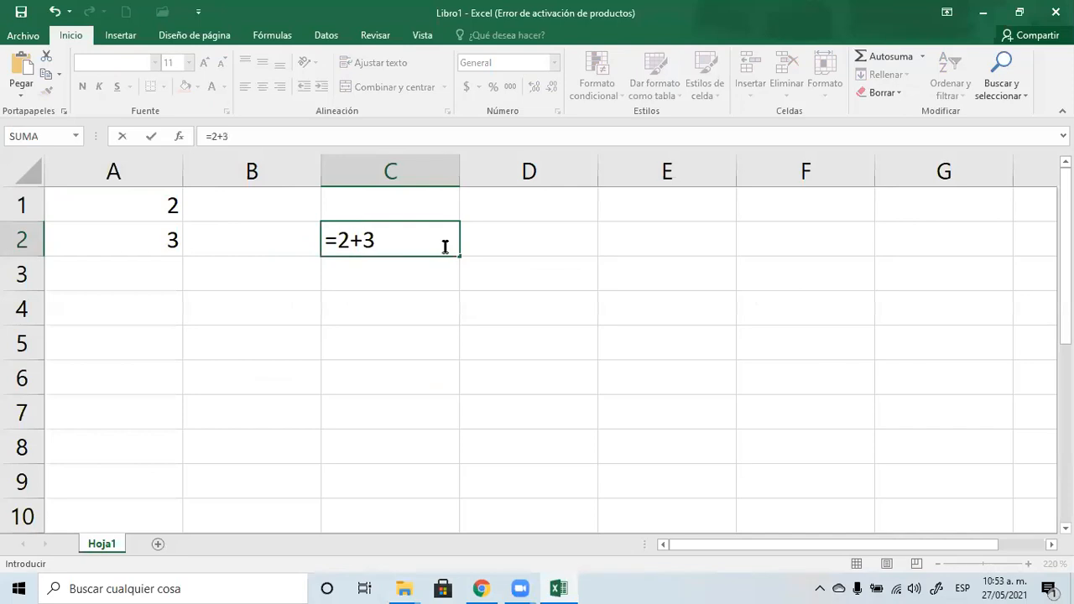
pyautogui.press('Return')
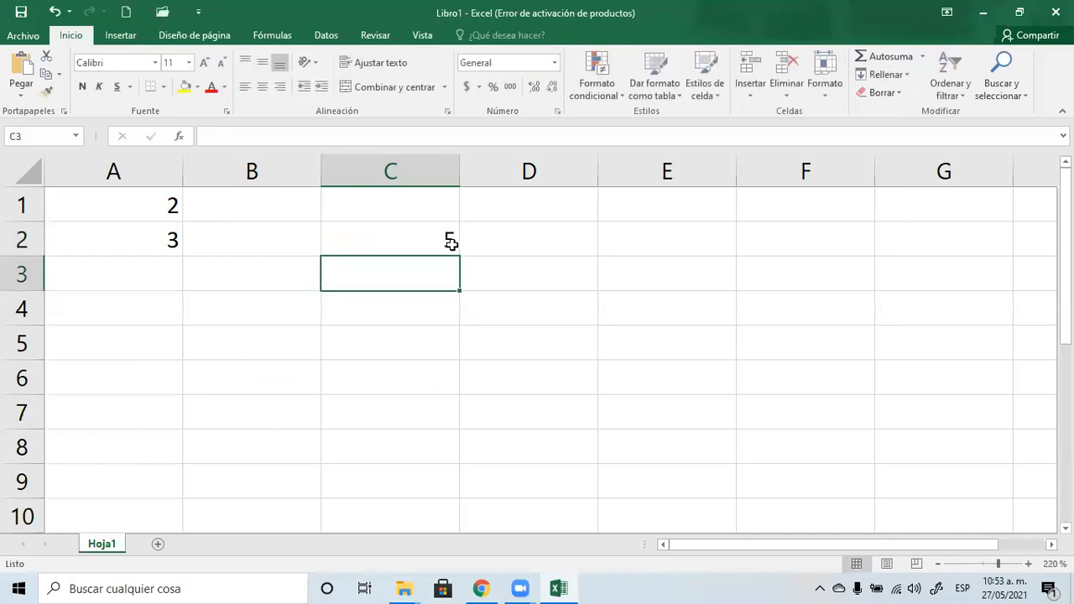
# Enter the formula =a1+a2 in cell C3, using cell references.
pyautogui.click(450, 242)
pyautogui.click(451, 287)
pyautogui.write('=')
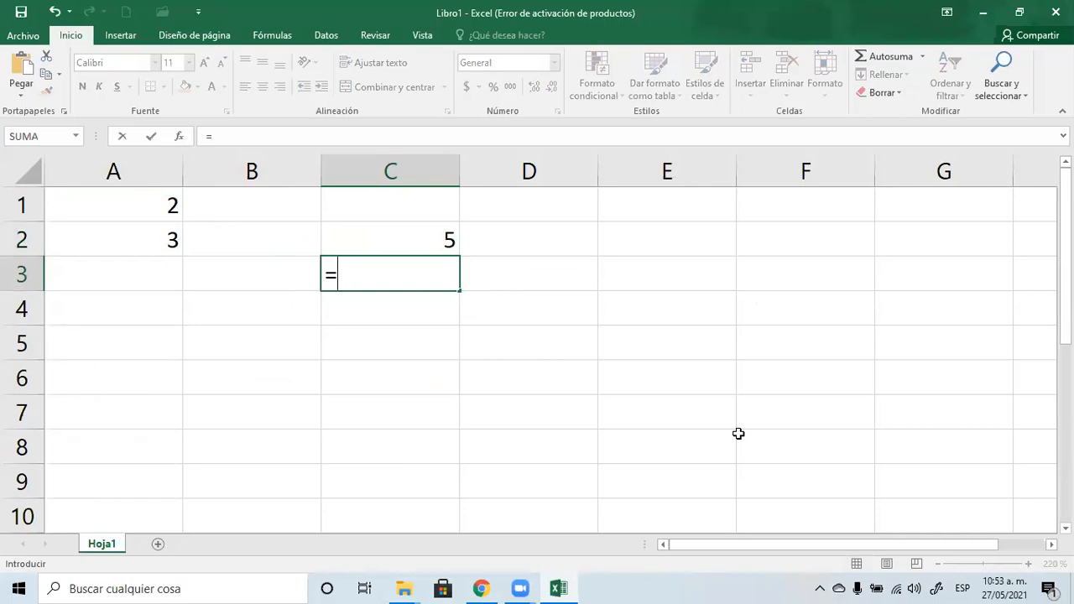
pyautogui.write('a1+')
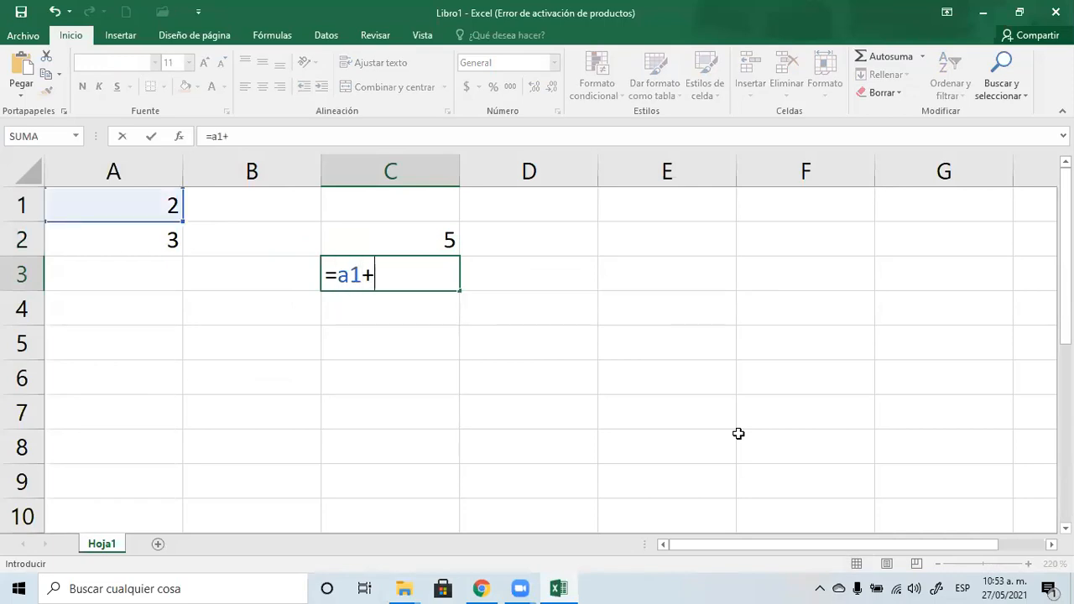
pyautogui.write('a2')
pyautogui.press('Return')
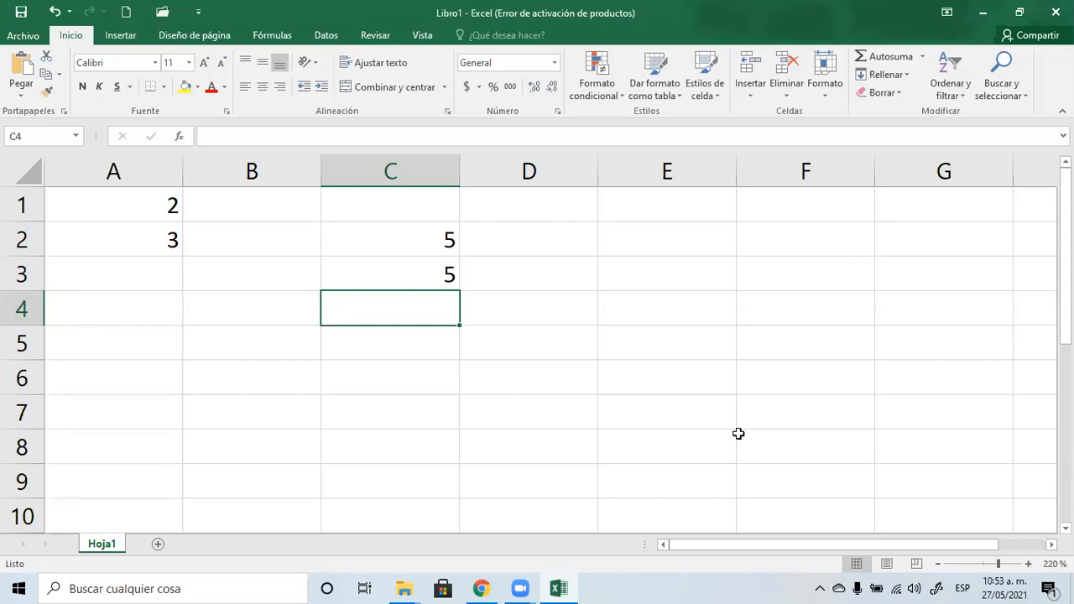
# Change the value in cell A2 to 8 and compare the formulas in cells C2 and C3.
pyautogui.click(170, 243)
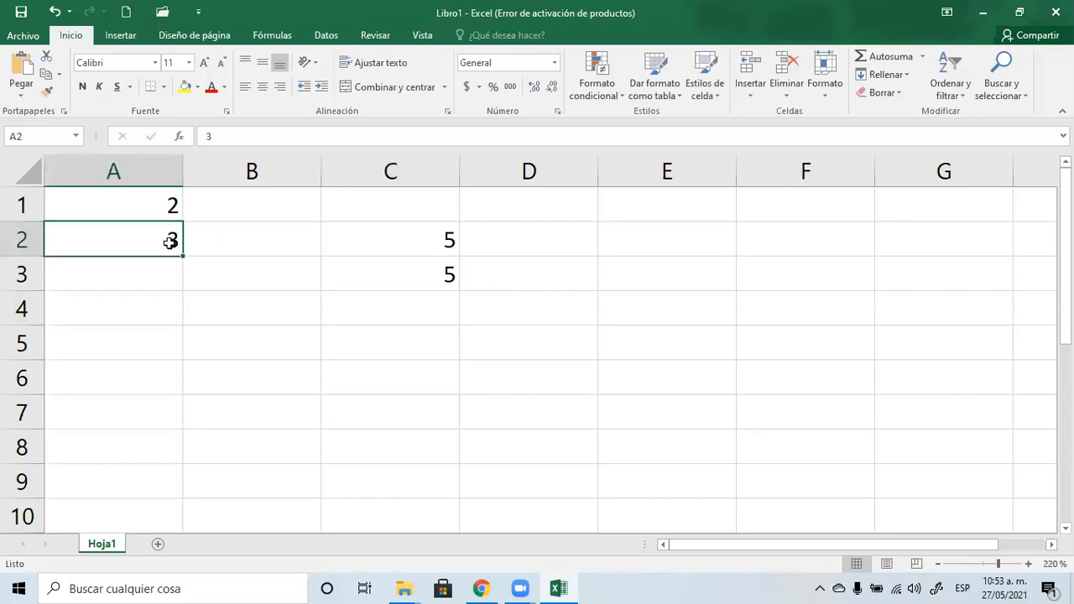
pyautogui.write('8')
pyautogui.press('BackSpace')
pyautogui.write('8')
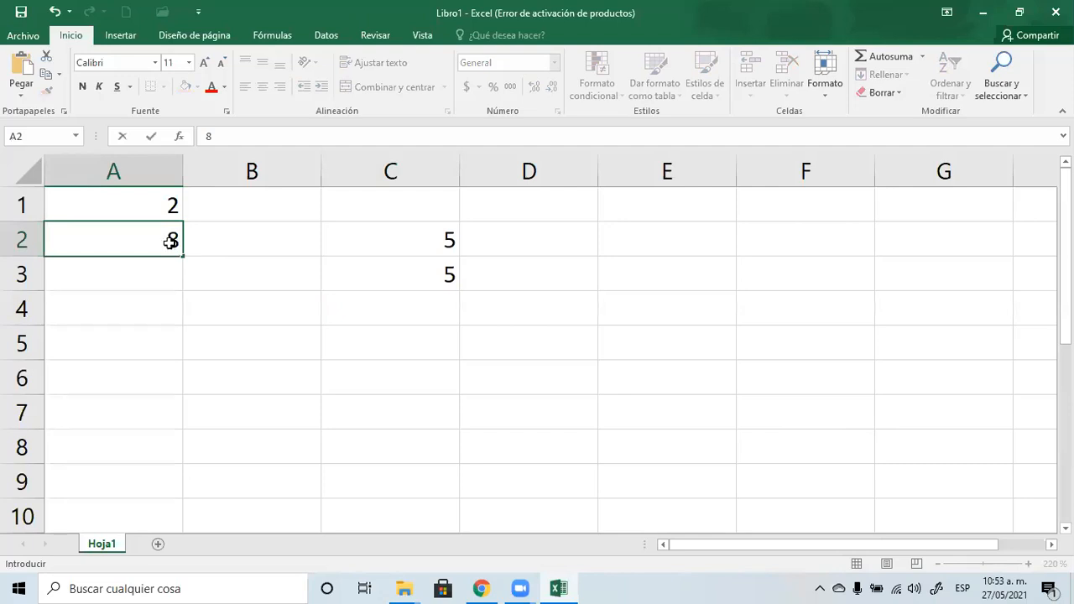
pyautogui.press('Return')
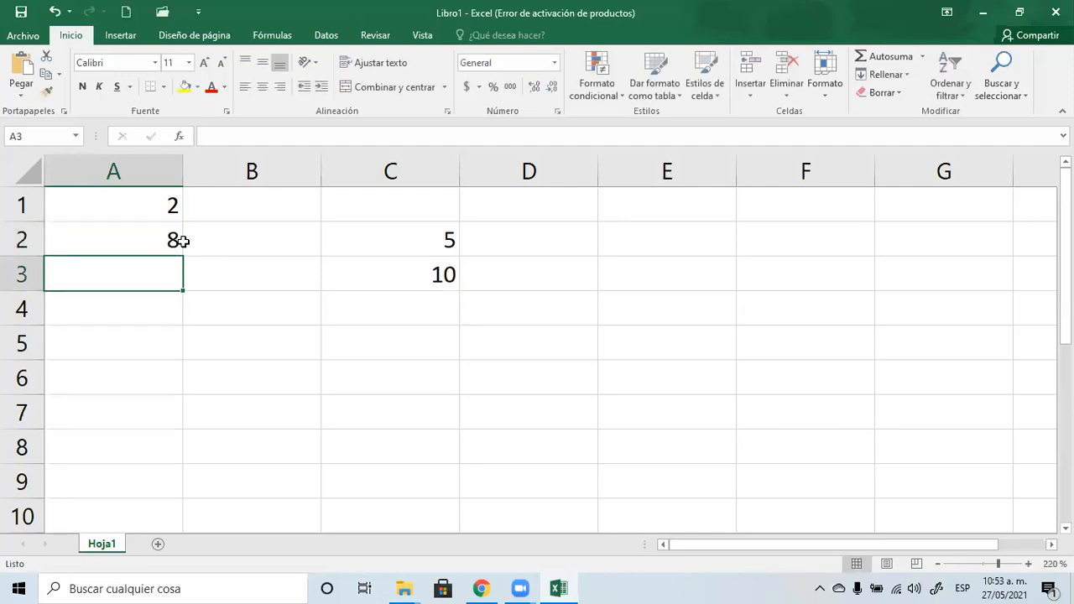
pyautogui.click(405, 242)
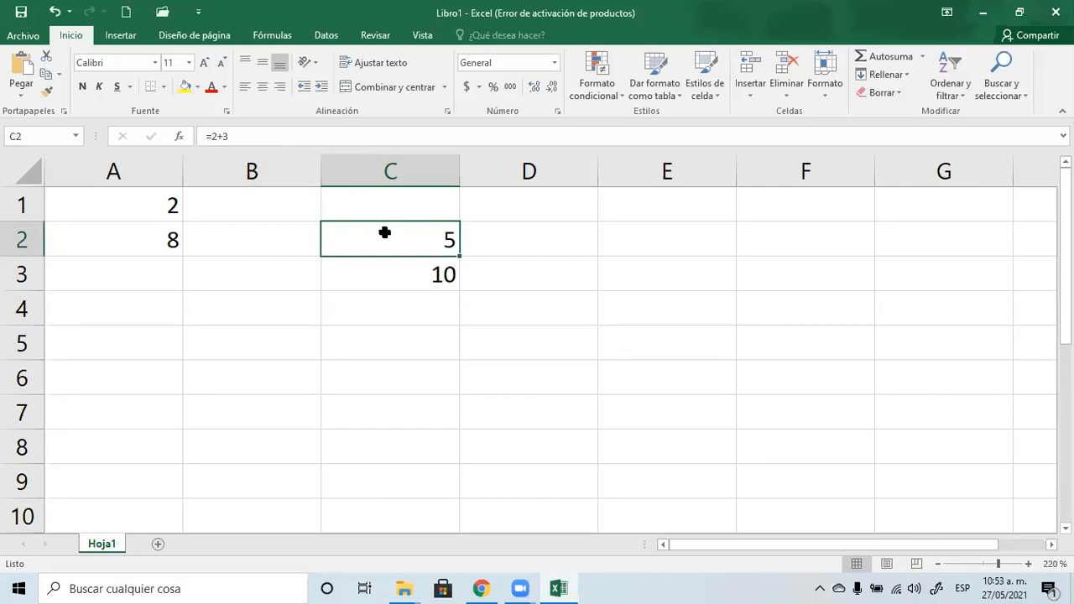
pyautogui.click(418, 272)
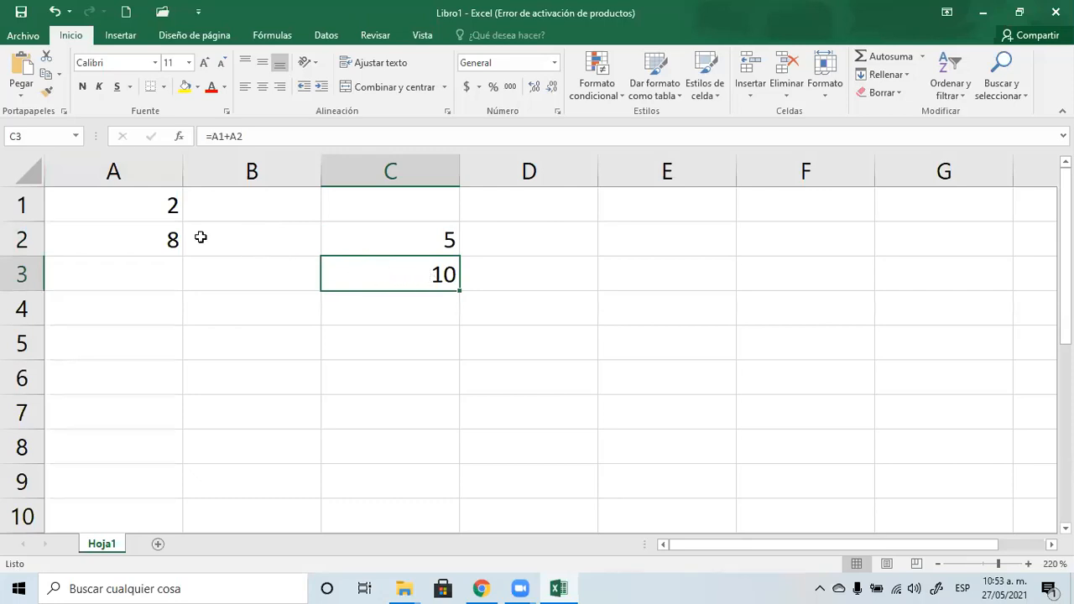
# Change the value in cell A1 to 3 and check the cell-reference formula in C3.
pyautogui.click(170, 206)
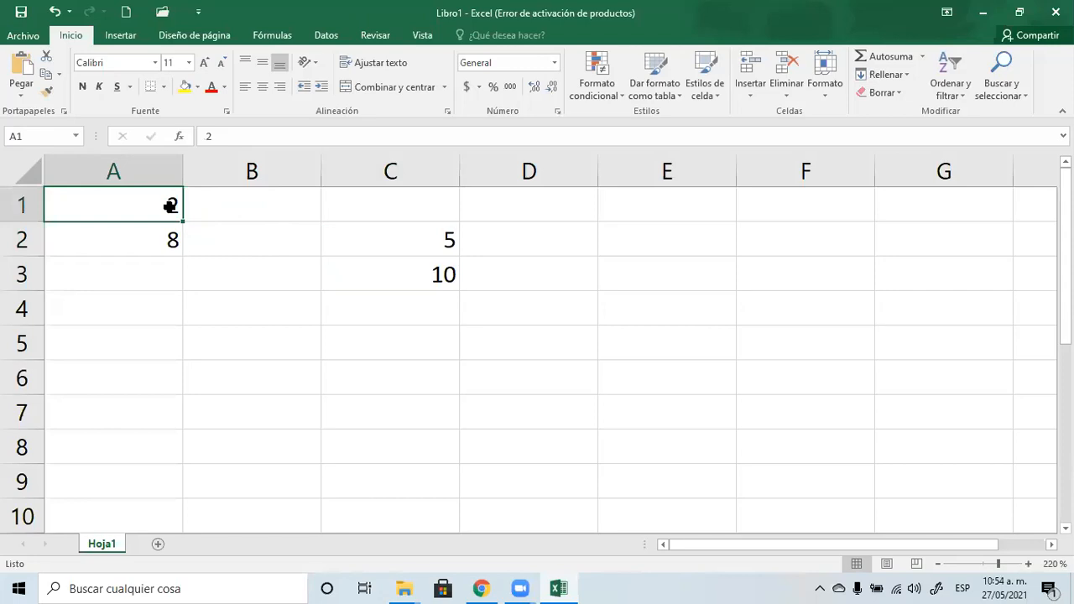
pyautogui.write('3')
pyautogui.press('Return')
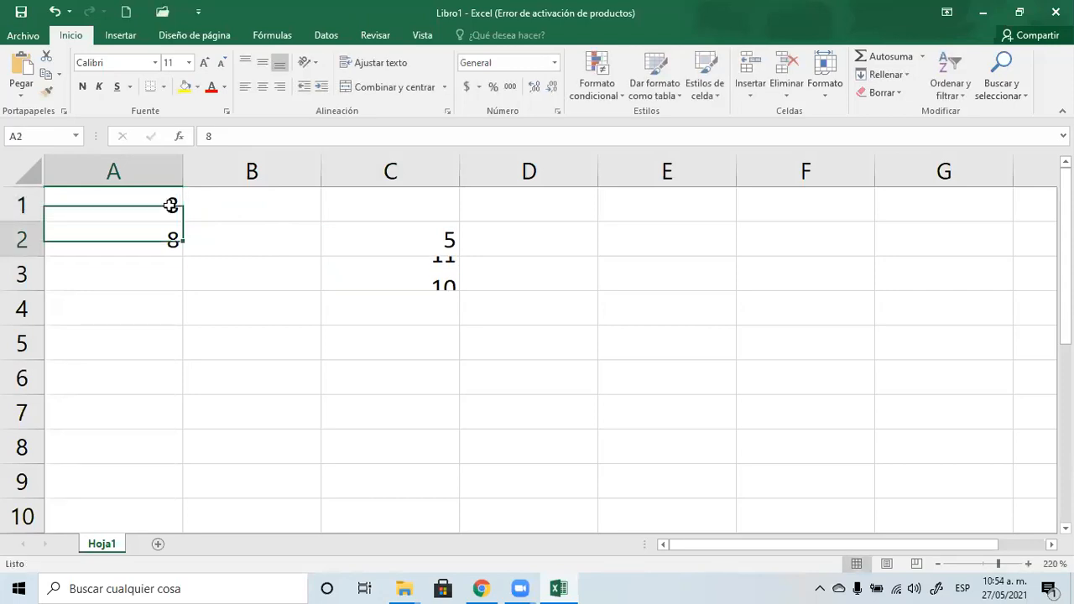
pyautogui.click(378, 259)
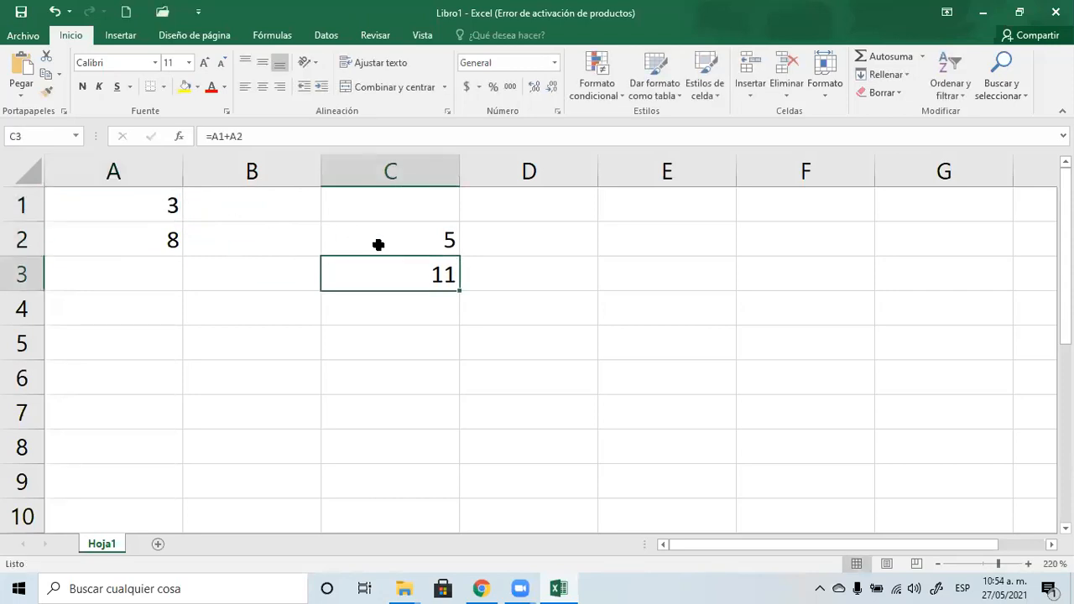
pyautogui.click(869, 488)
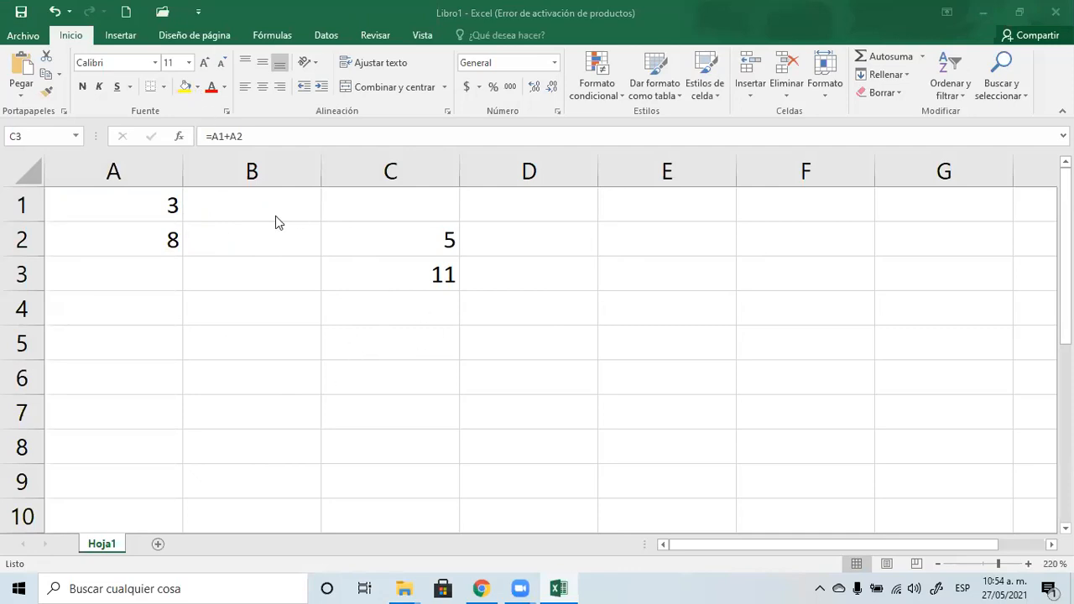
# Open the formulas in cells C2 and C3 to compare literal numbers with cell references, leaving both unchanged.
pyautogui.click(433, 242)
pyautogui.click(439, 235)
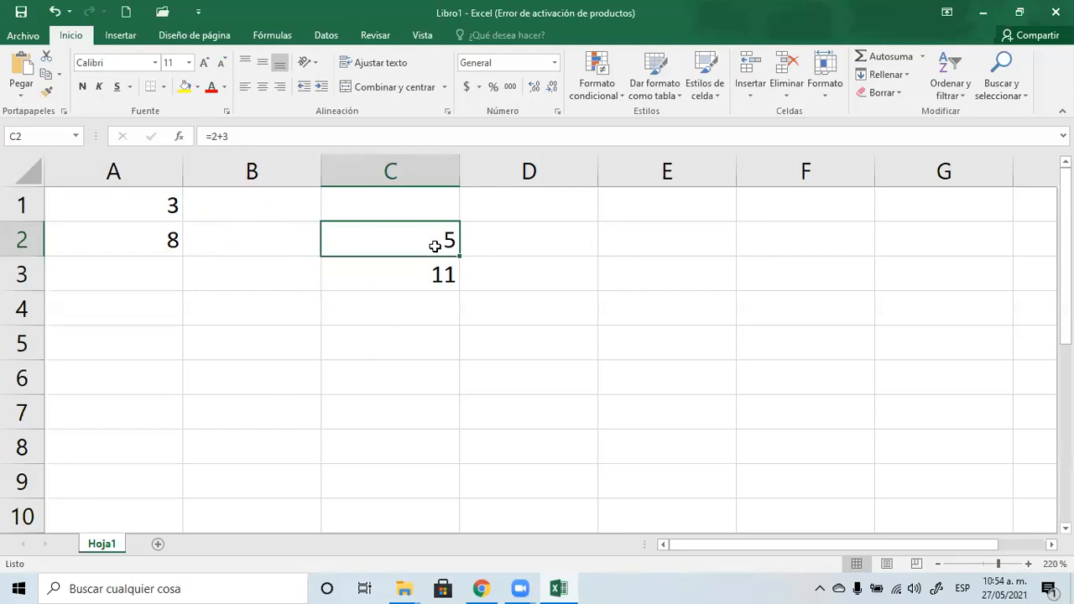
pyautogui.click(259, 130)
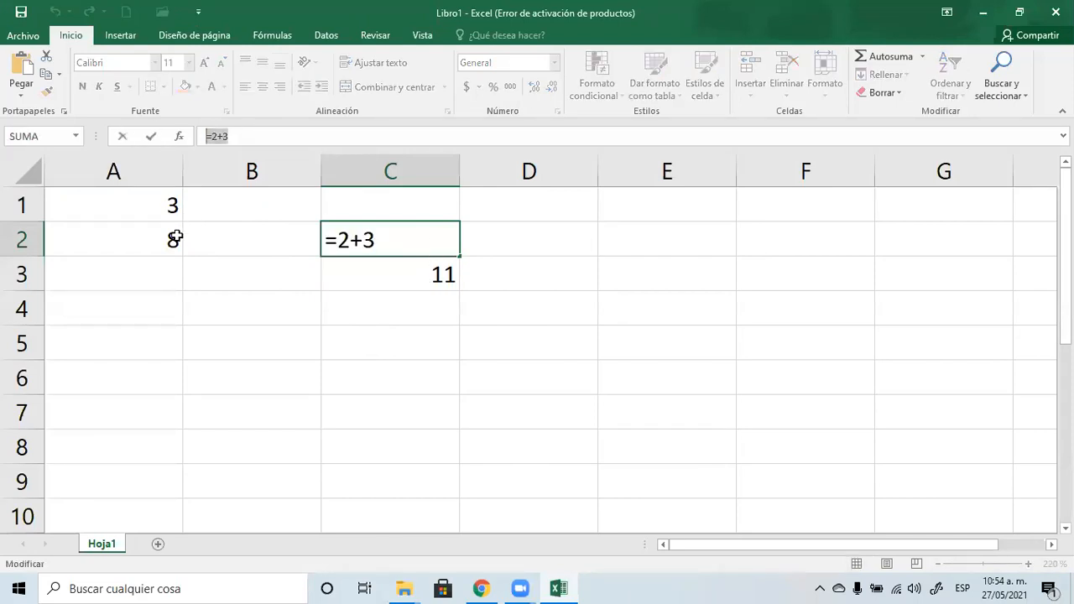
pyautogui.click(193, 262)
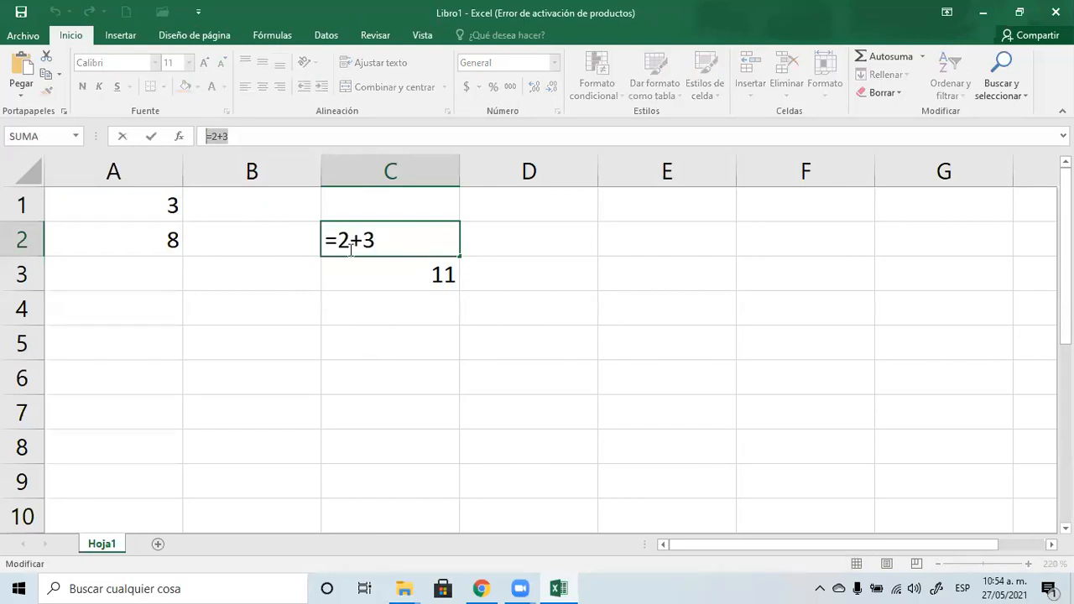
pyautogui.press('Escape')
pyautogui.doubleClick(421, 264)
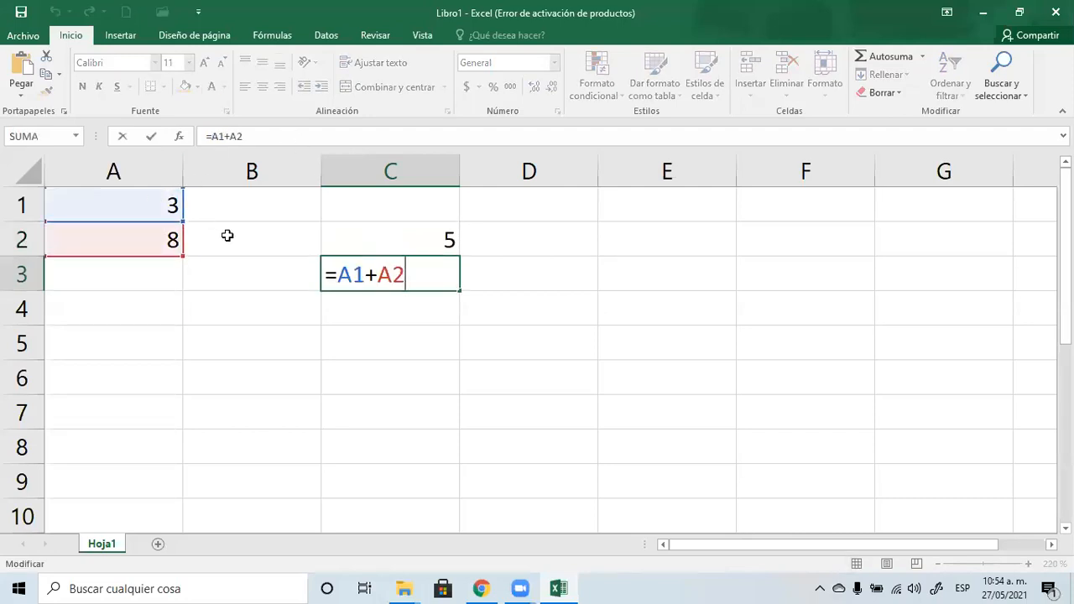
pyautogui.press('Return')
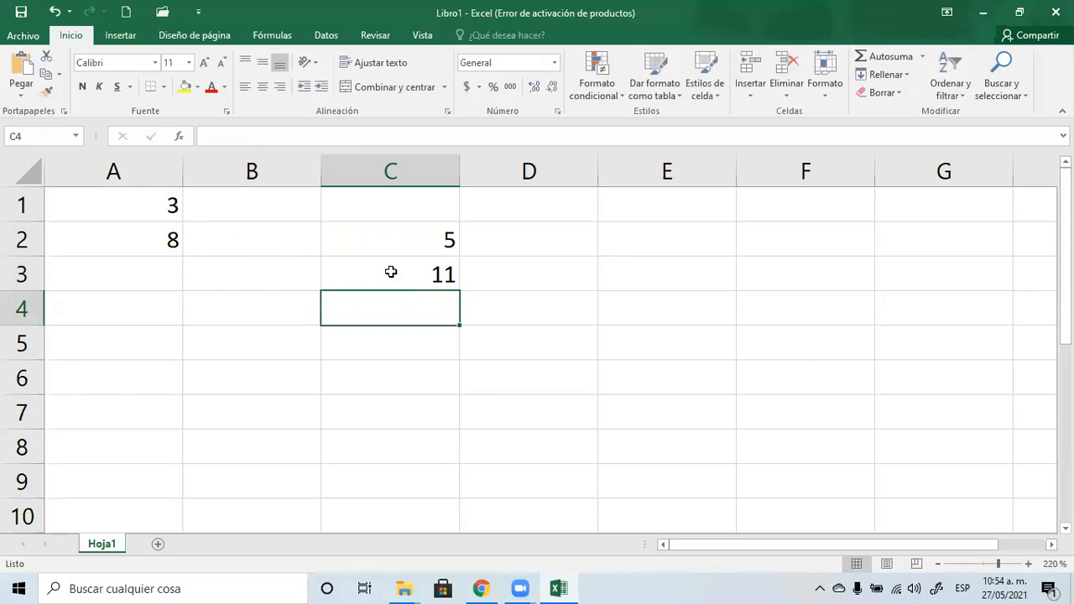
# Change the value in cell A1 to 33 and check the cell-reference formula in C3.
pyautogui.click(170, 209)
pyautogui.write('33')
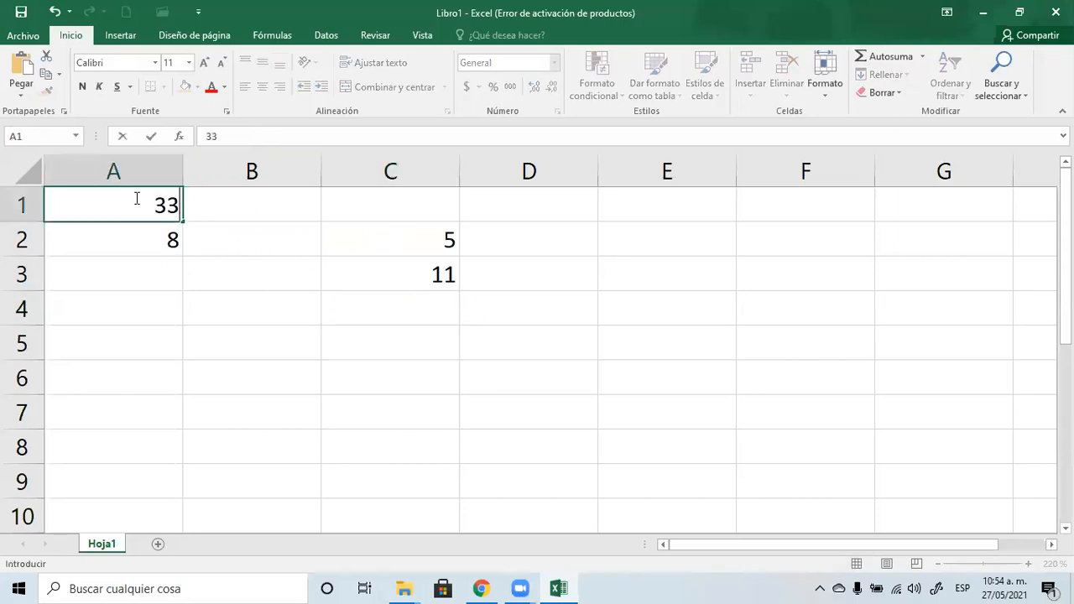
pyautogui.press('Return')
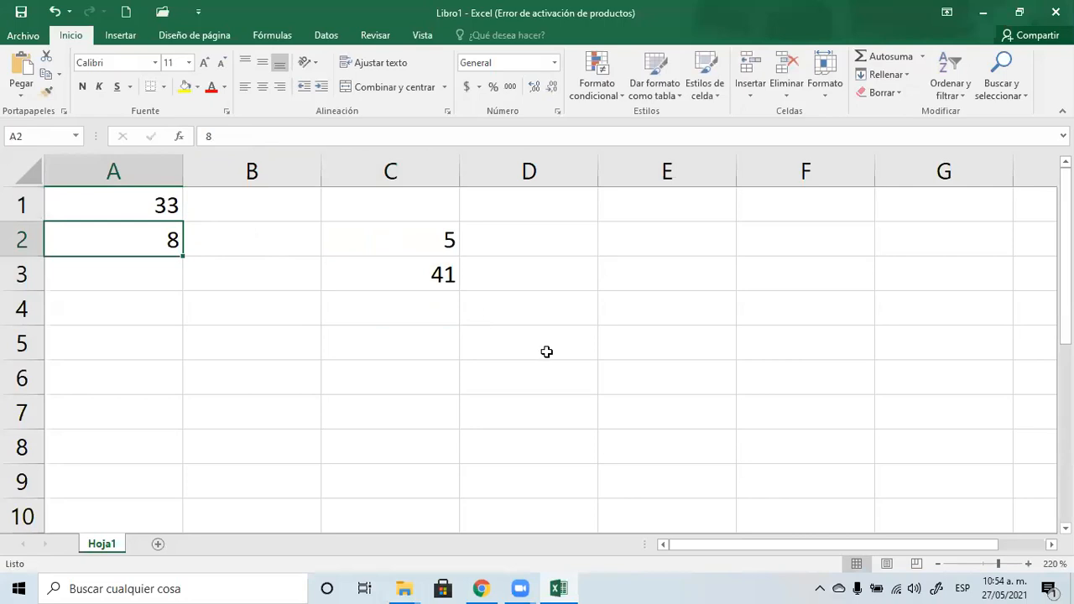
pyautogui.click(420, 275)
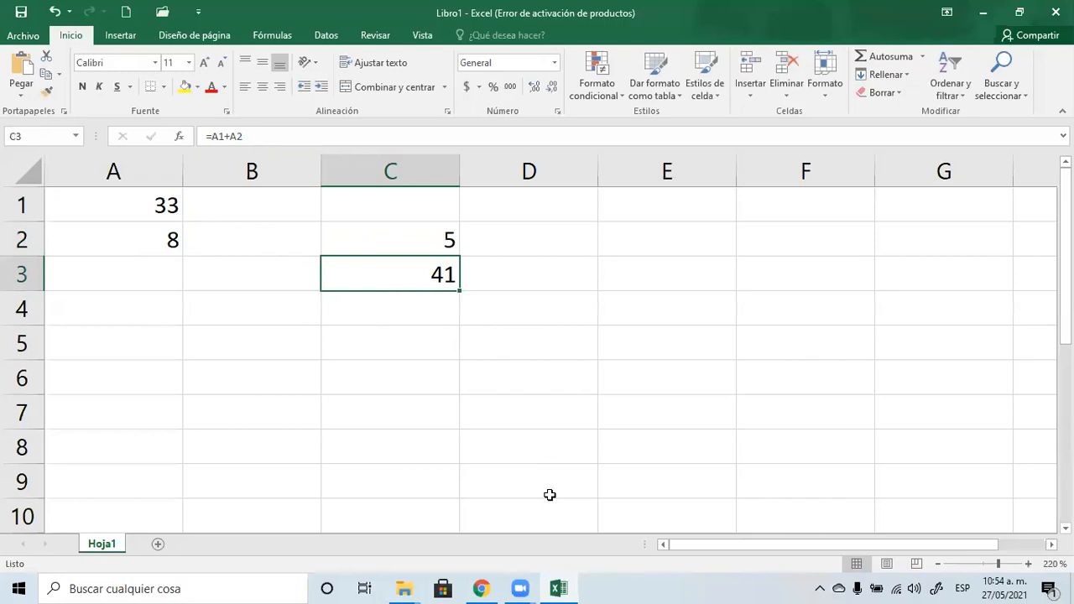
# Switch to the Semana 17. Fórmulas PDF in Chrome and review the formula-writing rules and the table of basic Excel operators.
pyautogui.click(484, 588)
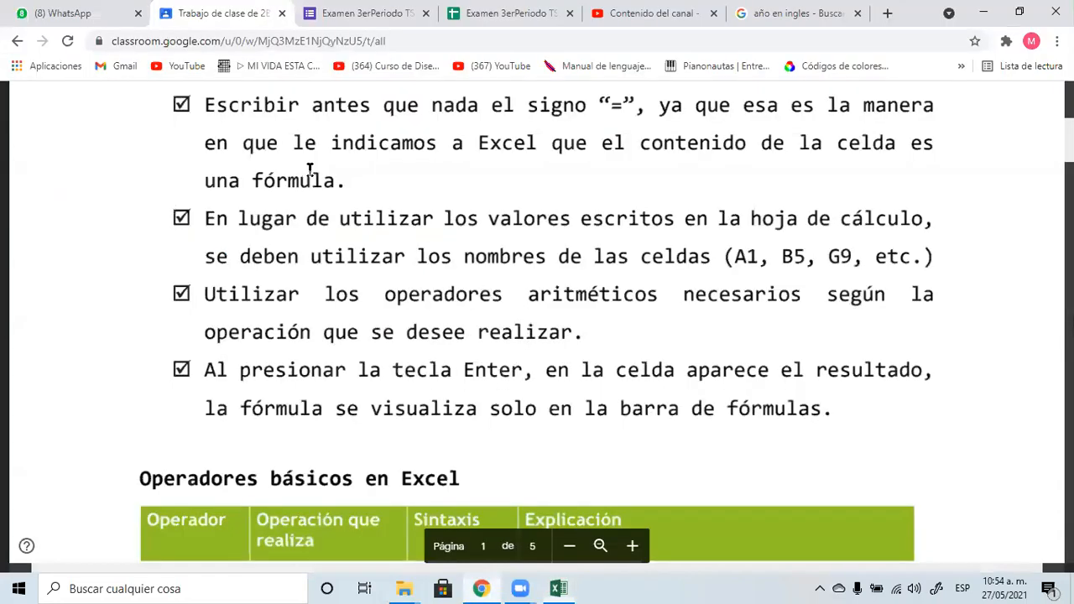
pyautogui.scroll(-1, 583, 174)
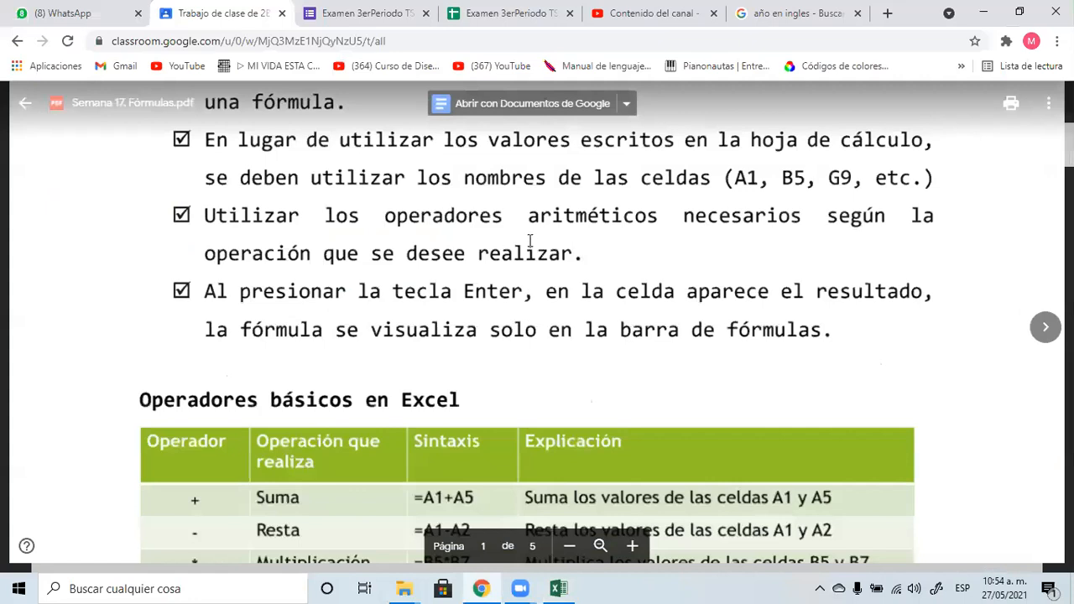
pyautogui.scroll(-1, 407, 151)
pyautogui.moveTo(325, 138); pyautogui.dragTo(503, 140)
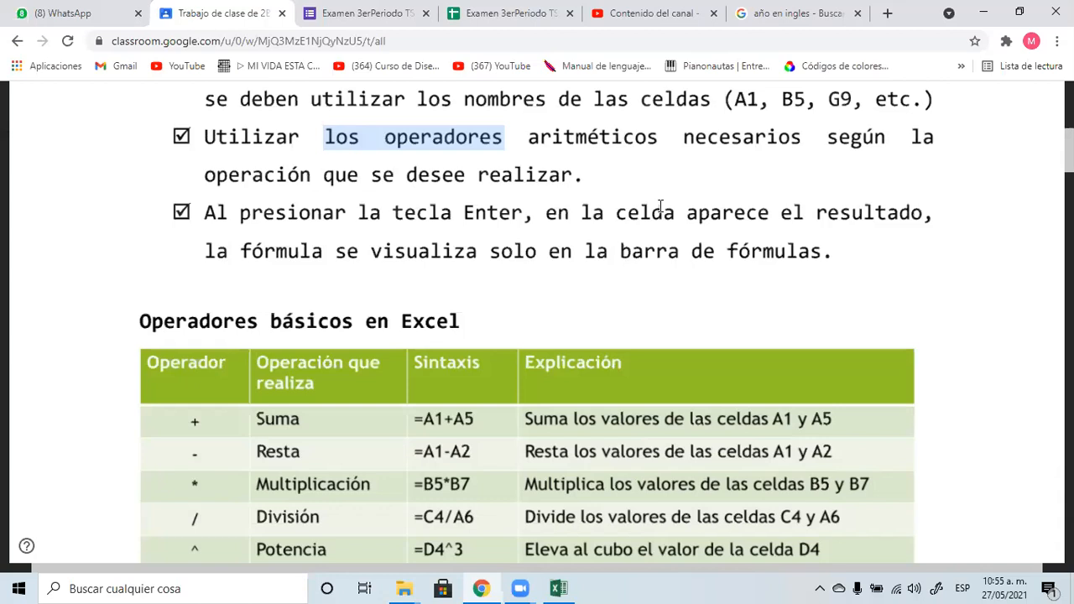
pyautogui.scroll(-2, 536, 187)
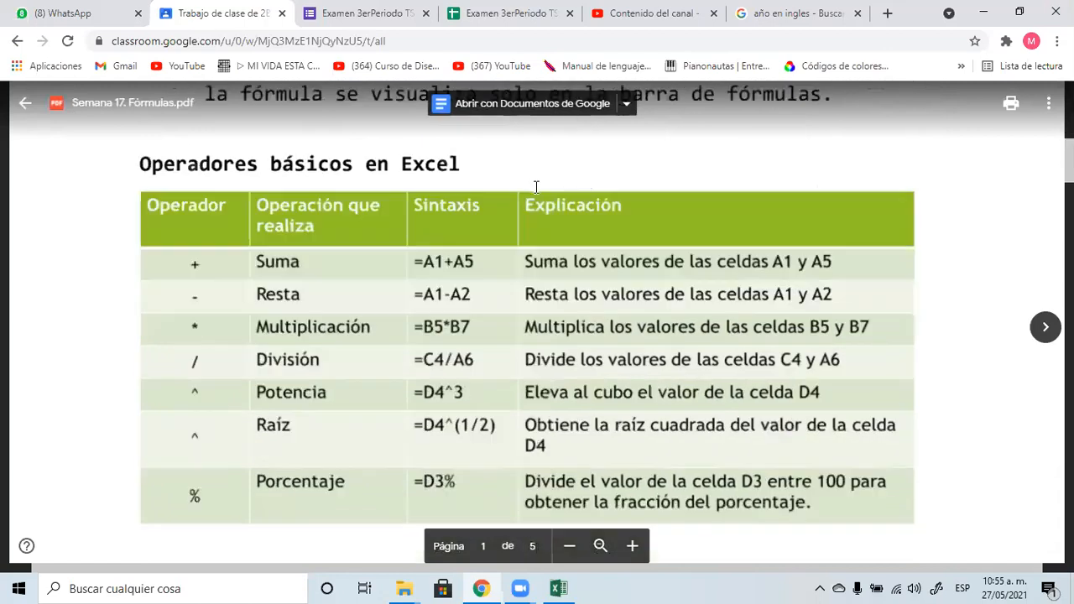
pyautogui.scroll(-1, 536, 186)
pyautogui.scroll(1, 536, 193)
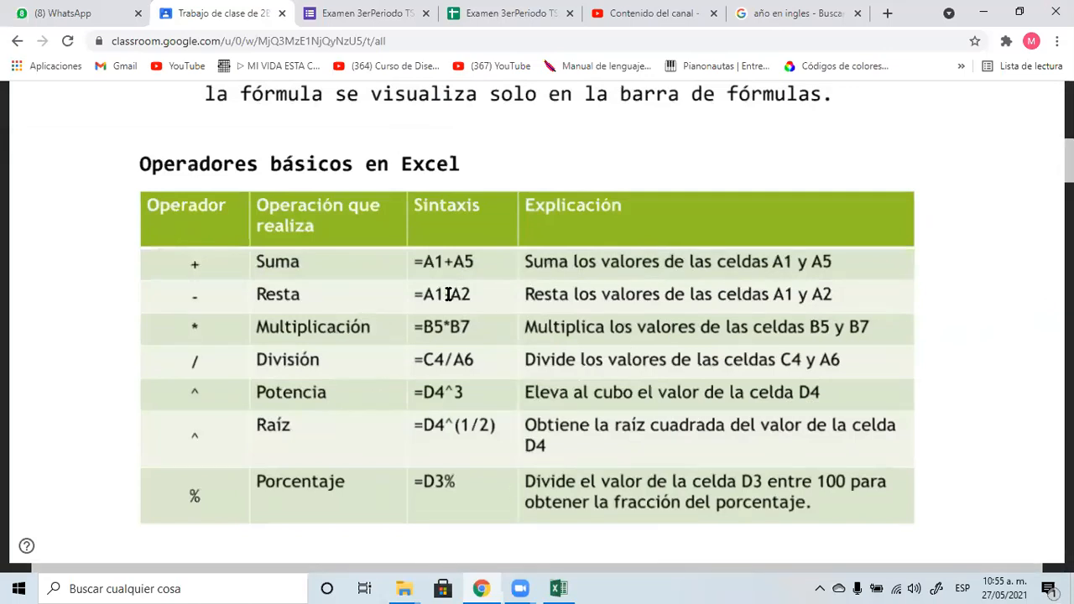
# Switch back to Excel and enter the values 10, 14, 5 and 6 in cells A3 to A6.
pyautogui.click(555, 587)
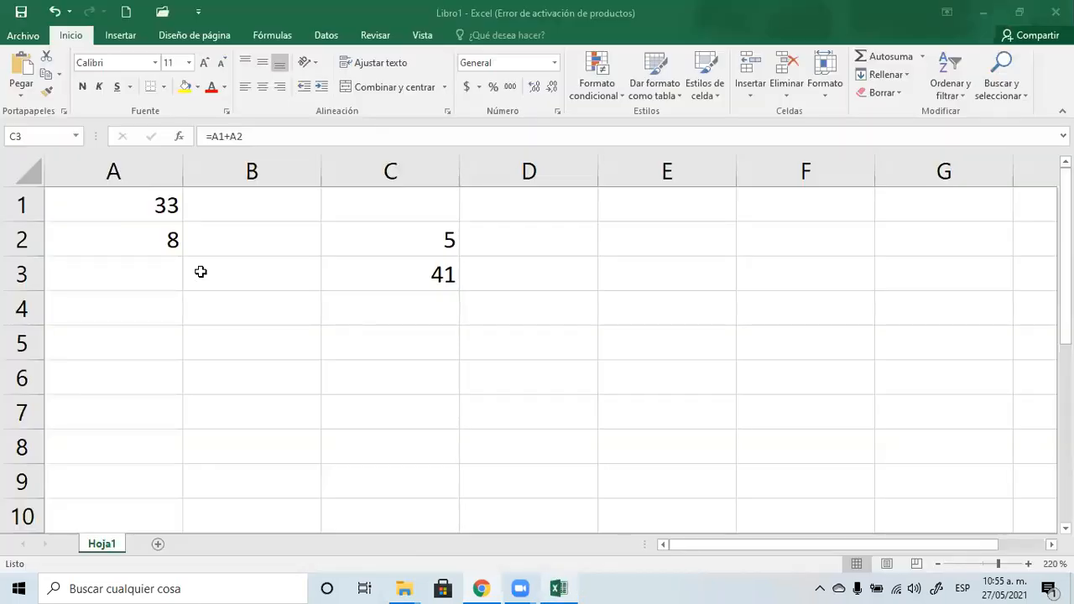
pyautogui.click(153, 271)
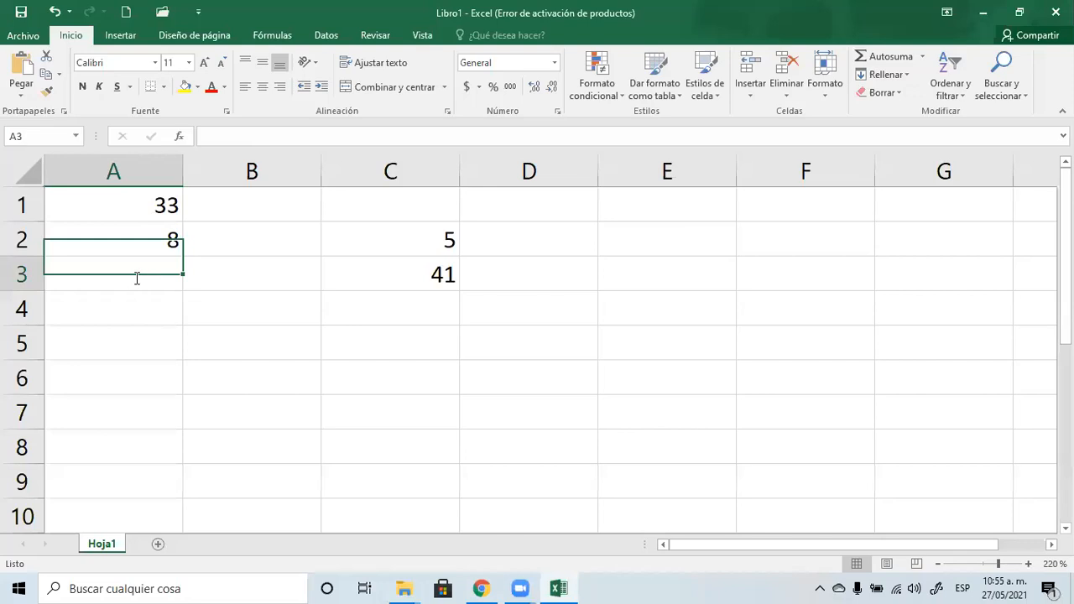
pyautogui.write('10')
pyautogui.press('Return')
pyautogui.write('14')
pyautogui.press('Return')
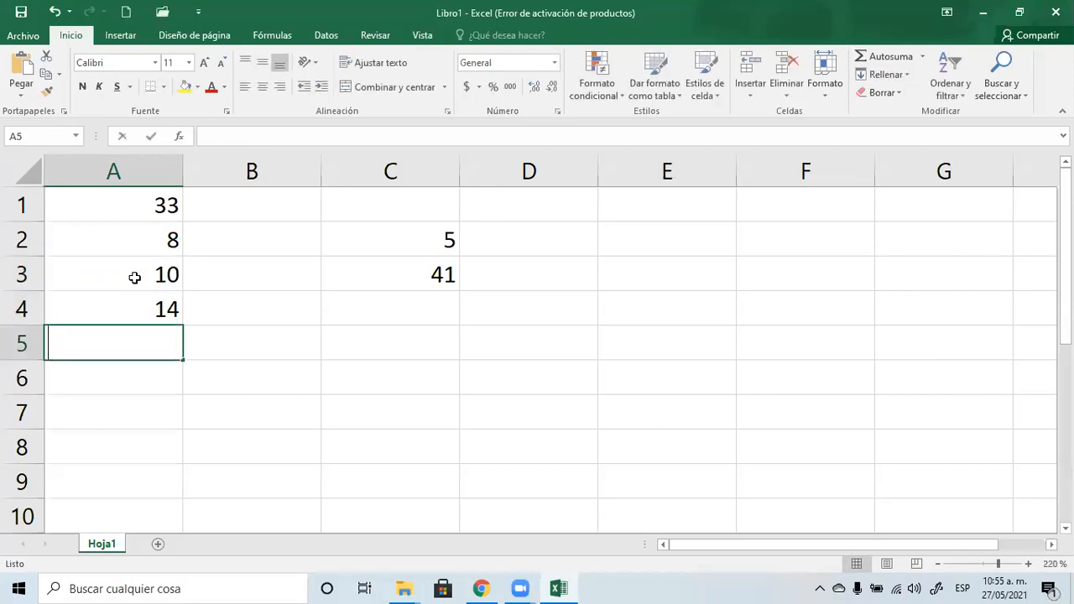
pyautogui.write('5')
pyautogui.press('Return')
pyautogui.write('6')
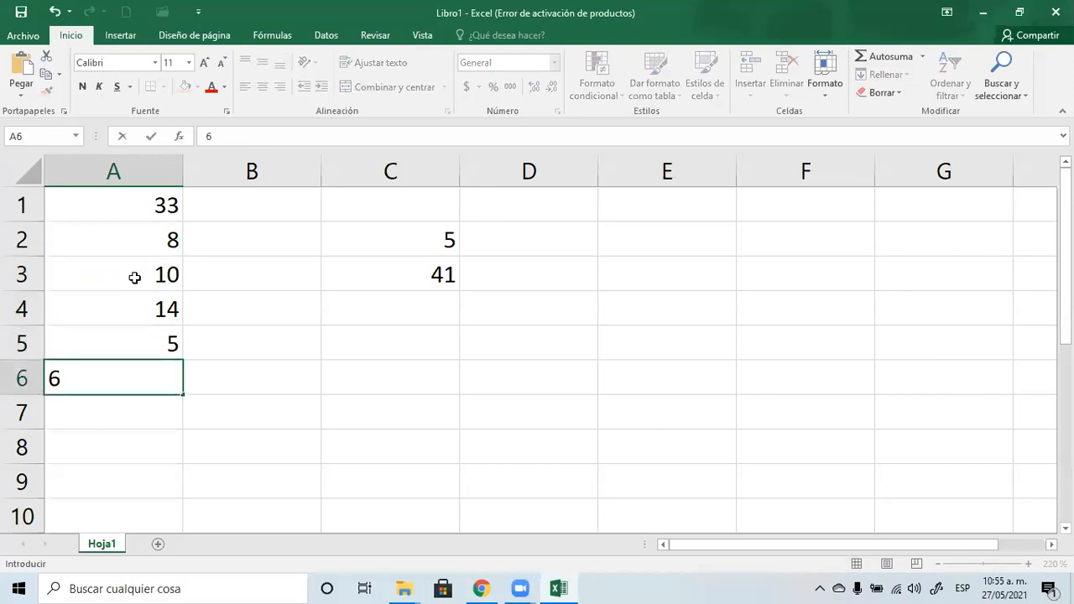
pyautogui.press('Return')
# Clear the old example formulas from cells C2 and C3.
pyautogui.click(508, 237)
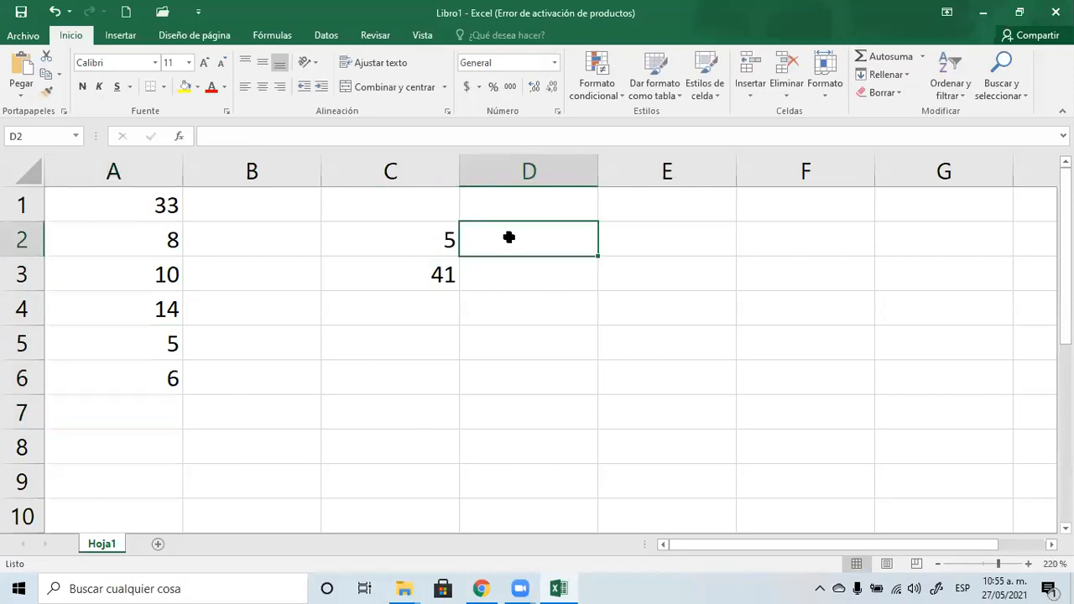
pyautogui.moveTo(427, 285); pyautogui.dragTo(420, 230)
pyautogui.press('Delete')
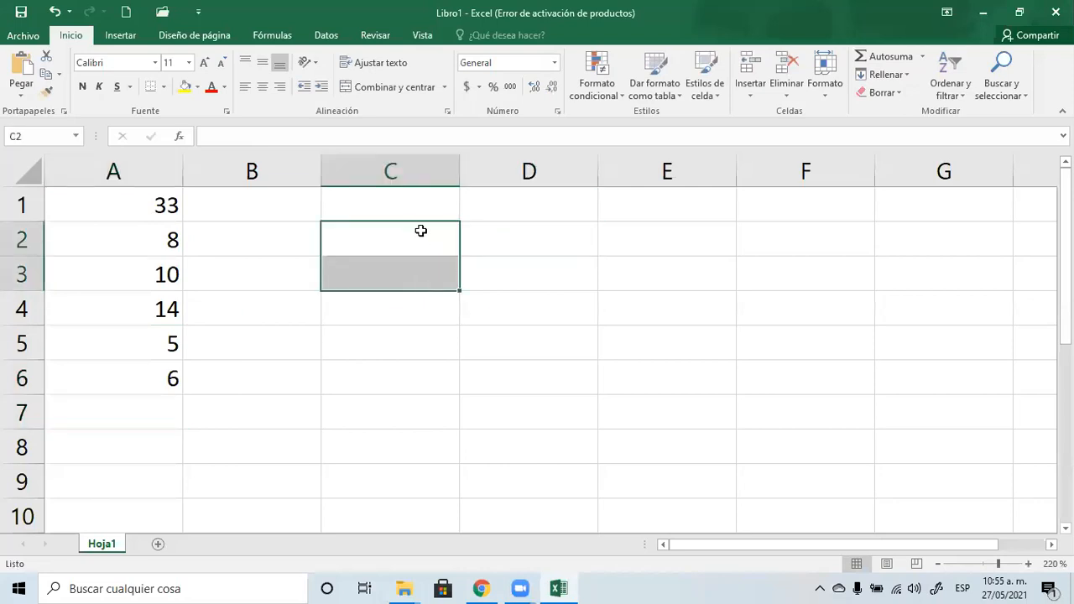
# Enter the addition formula =A1+A5 in cell C1 and the subtraction formula =A1-A3 in cell C2.
pyautogui.click(409, 210)
pyautogui.write('=')
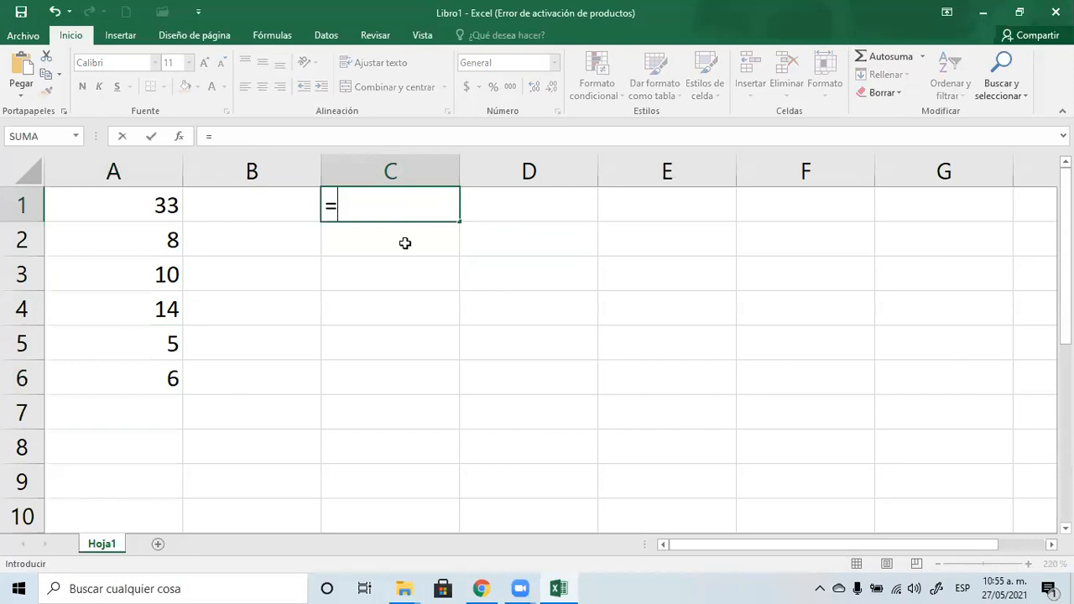
pyautogui.click(128, 217)
pyautogui.write('+')
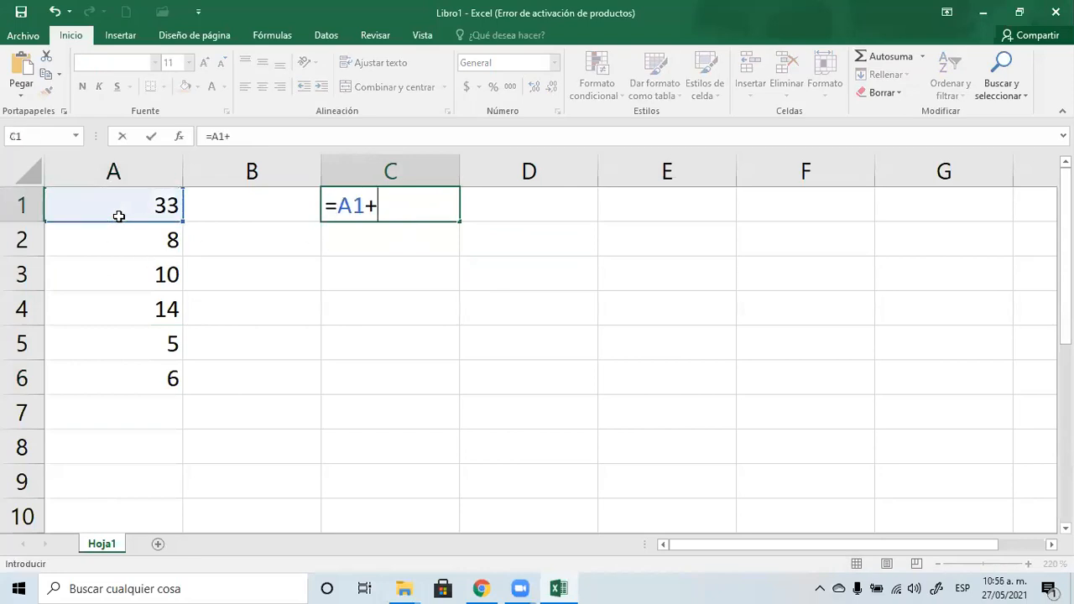
pyautogui.click(117, 340)
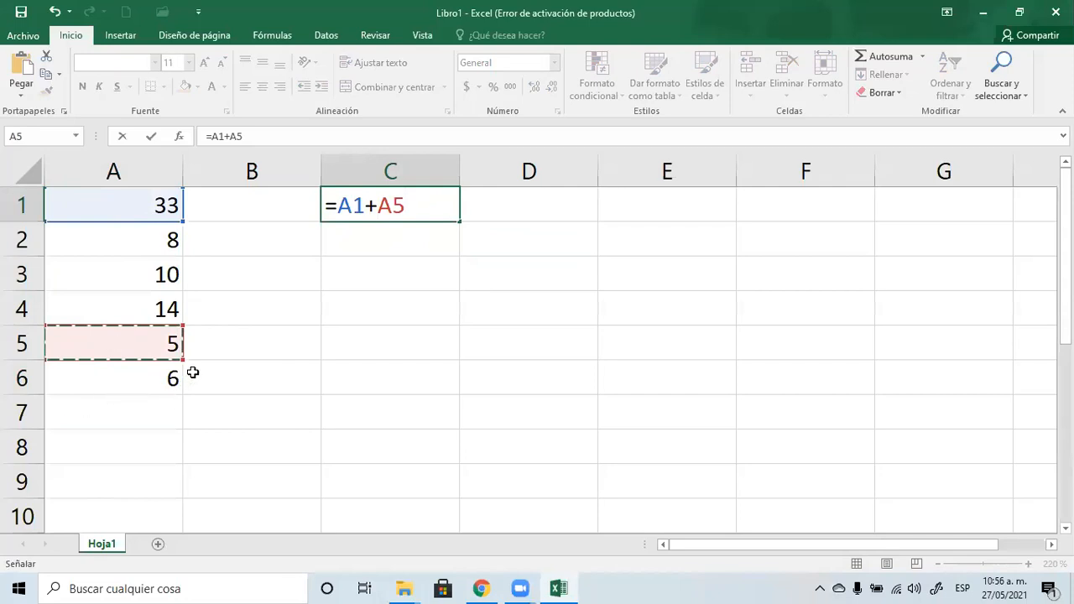
pyautogui.press('Return')
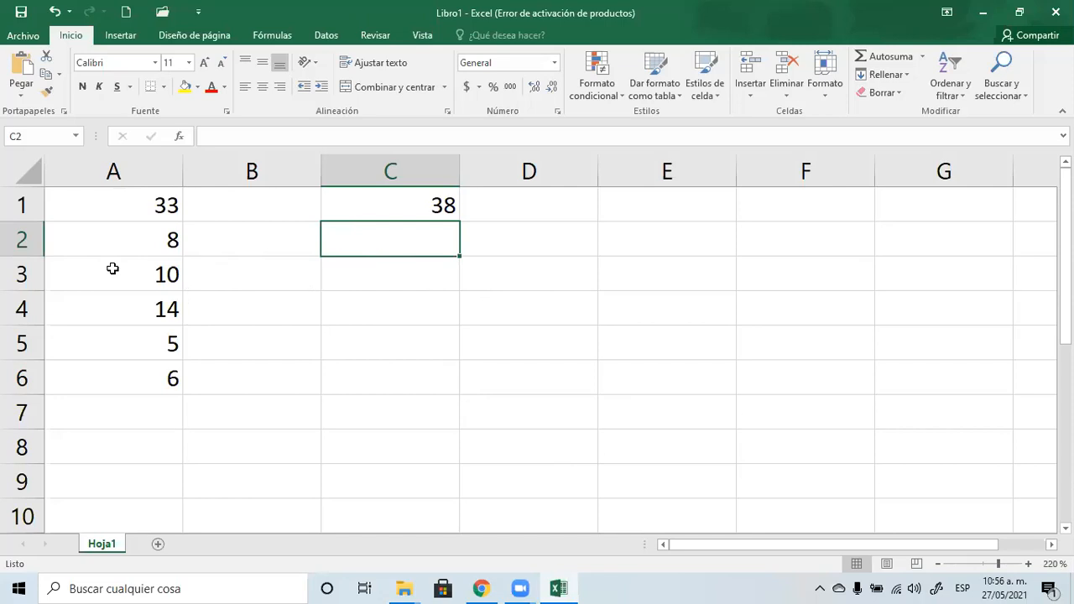
pyautogui.write('=A1-A3')
pyautogui.press('Return')
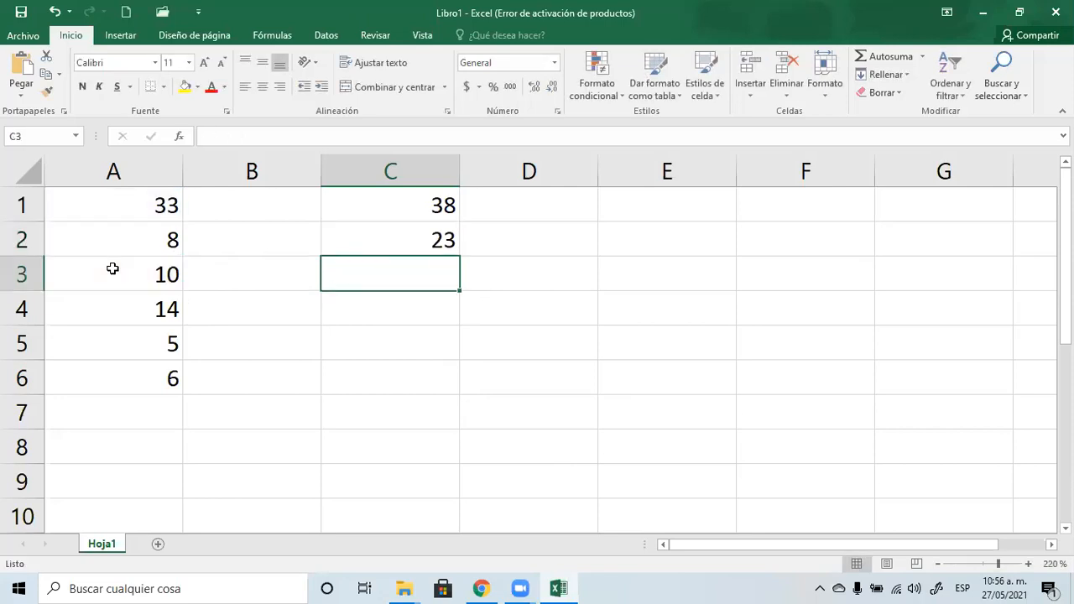